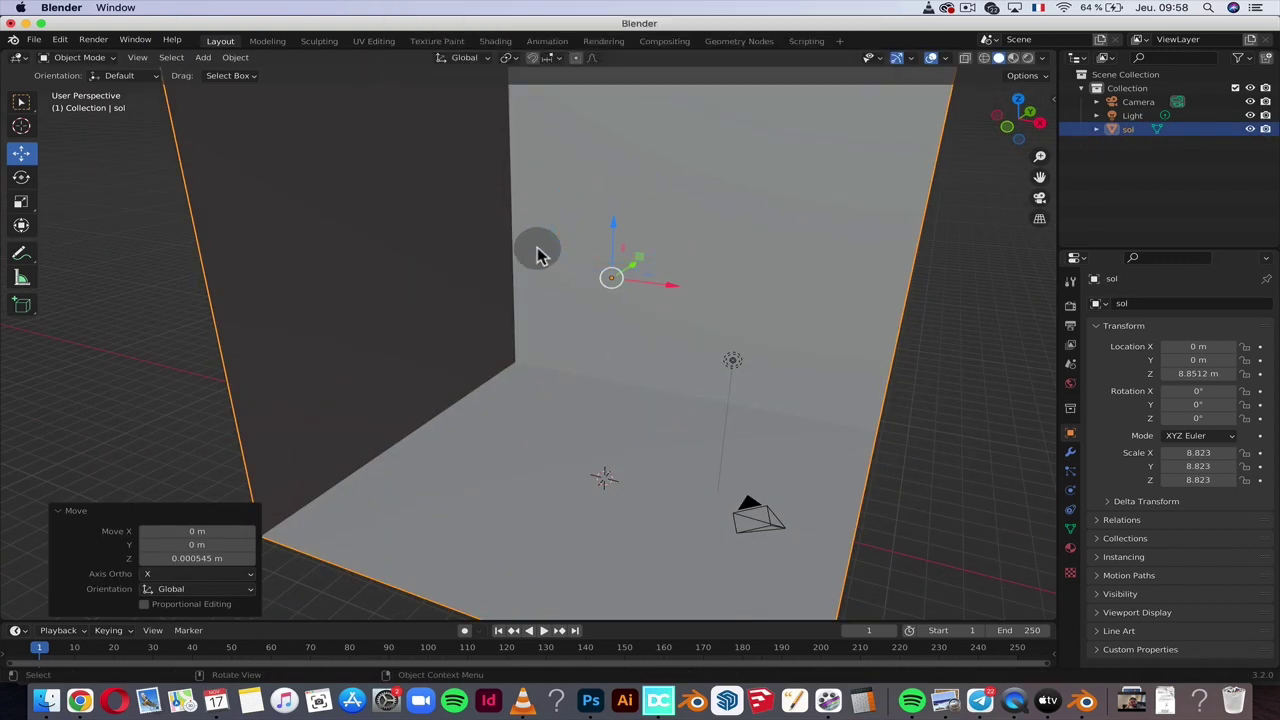
- Add a plane and raise it along Z to 0.88739 m above the floor
{"action": "left_click", "coordinate": [203, 57]}
{"action": "mouse_move", "coordinate": [222, 73]}
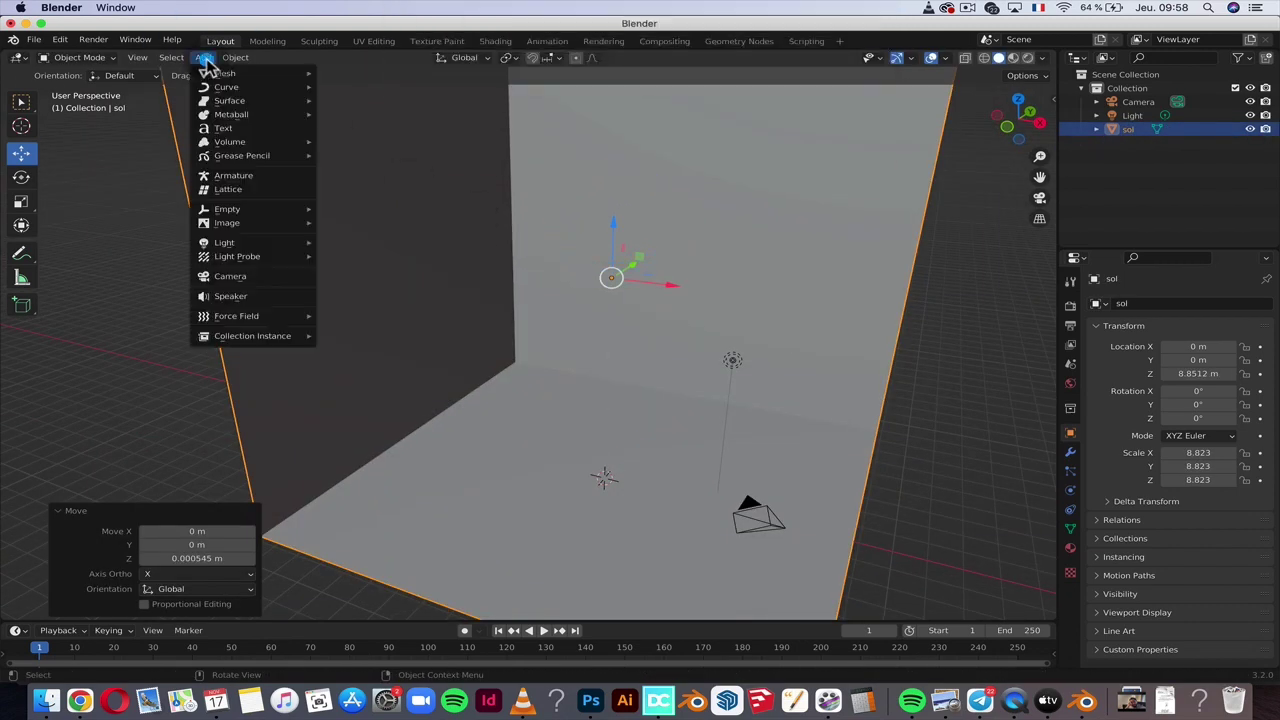
{"action": "left_click", "coordinate": [351, 73]}
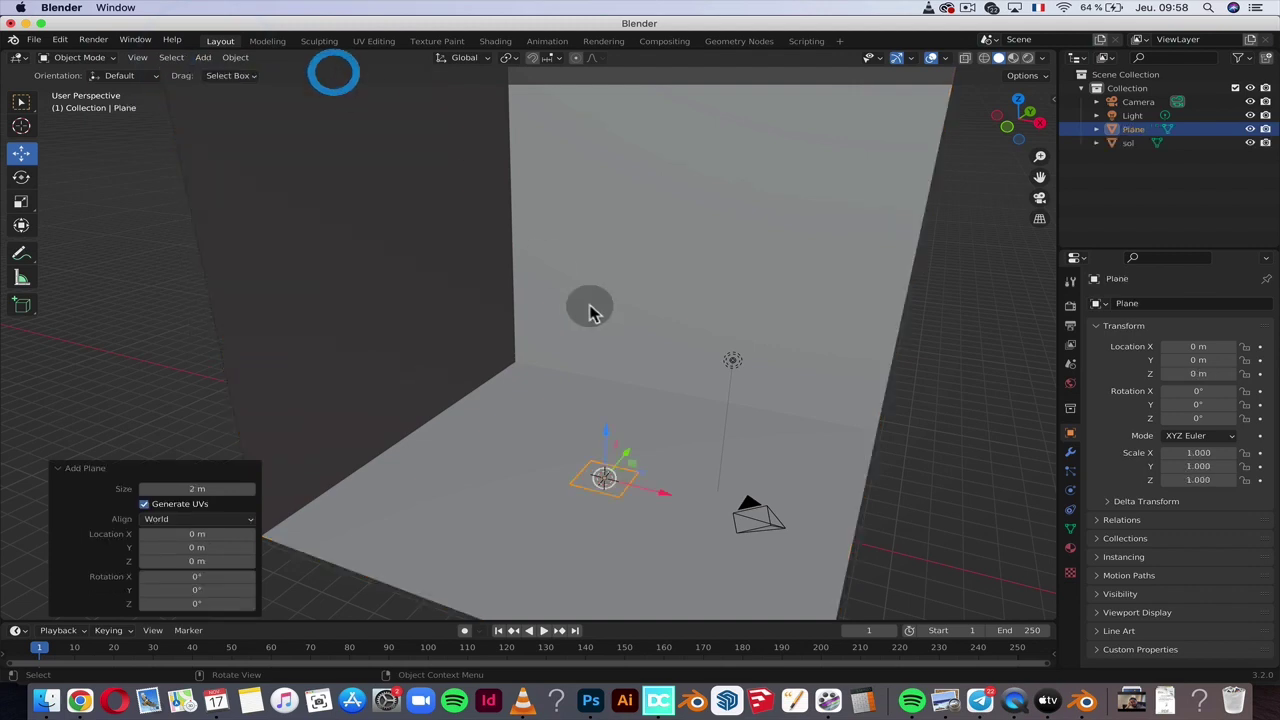
{"action": "key", "text": "g"}
{"action": "key", "text": "z"}
{"action": "left_click", "coordinate": [600, 435]}
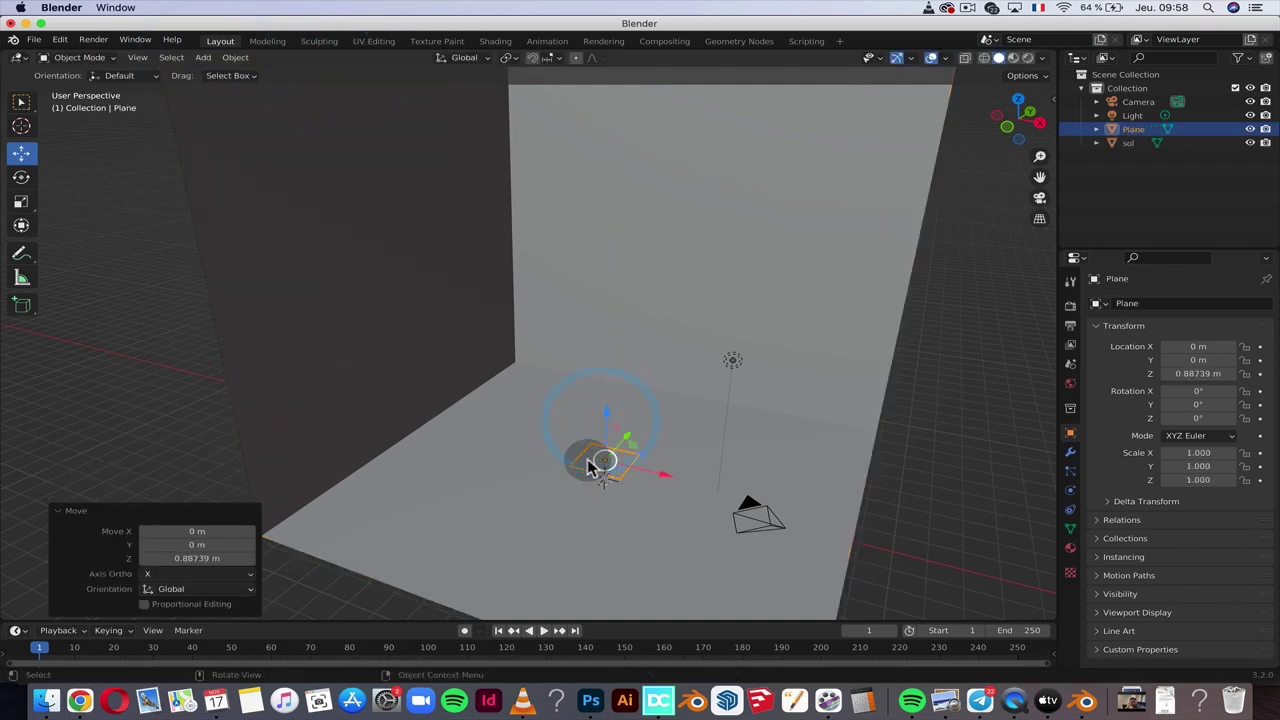
- In Edit Mode, subdivide the plane's mesh with 10 cuts into a dense grid
{"action": "key", "text": "Tab"}
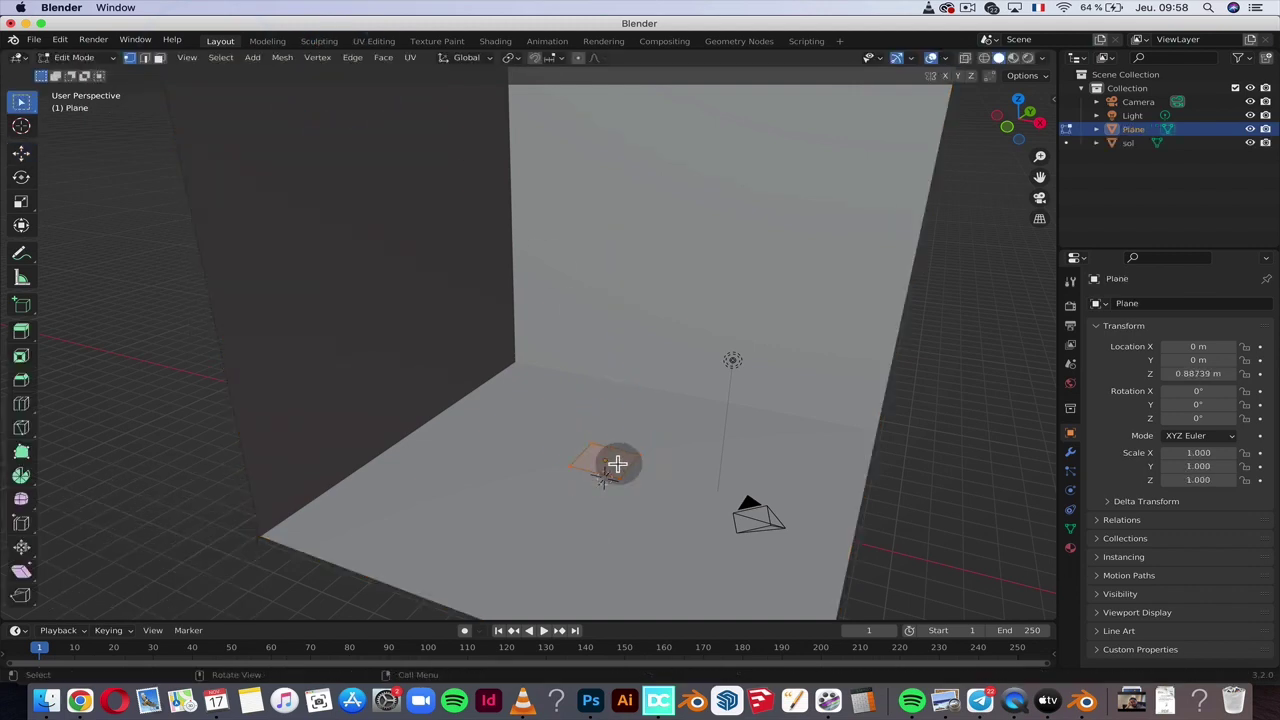
{"action": "right_click", "coordinate": [593, 459]}
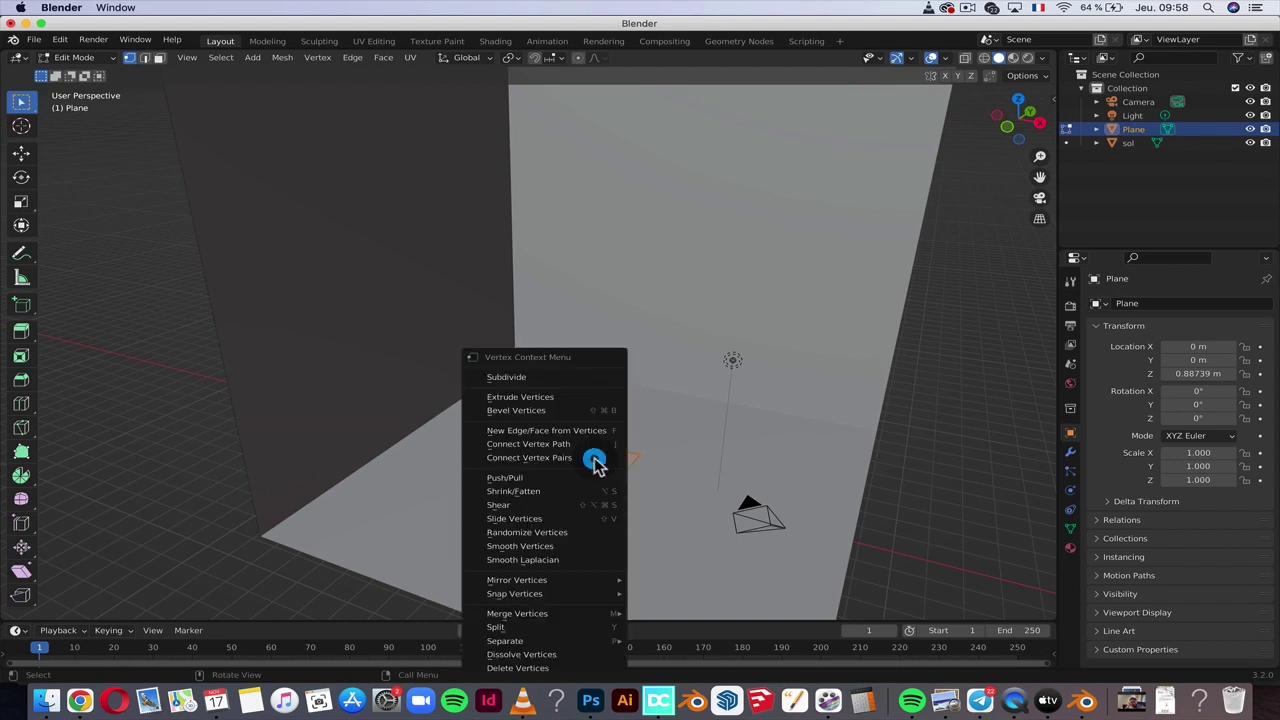
{"action": "left_click", "coordinate": [597, 376]}
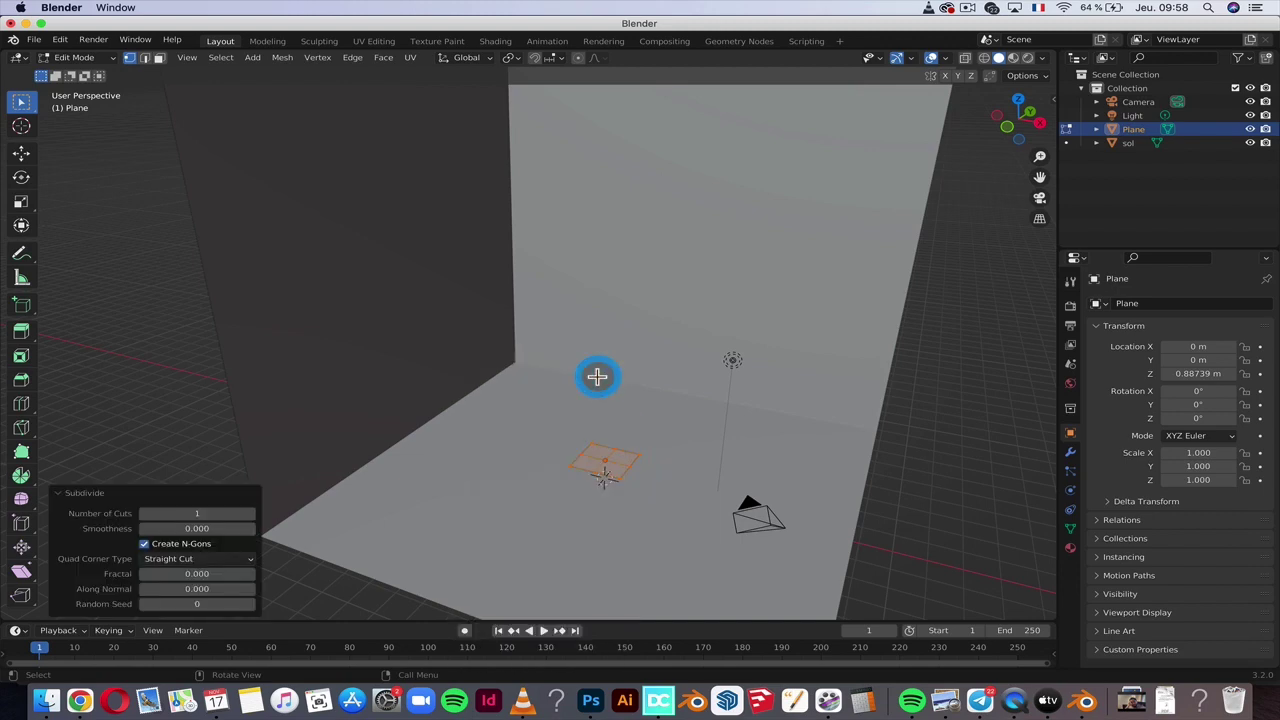
{"action": "left_click", "coordinate": [210, 512]}
{"action": "type", "text": "10"}
{"action": "key", "text": "Return"}
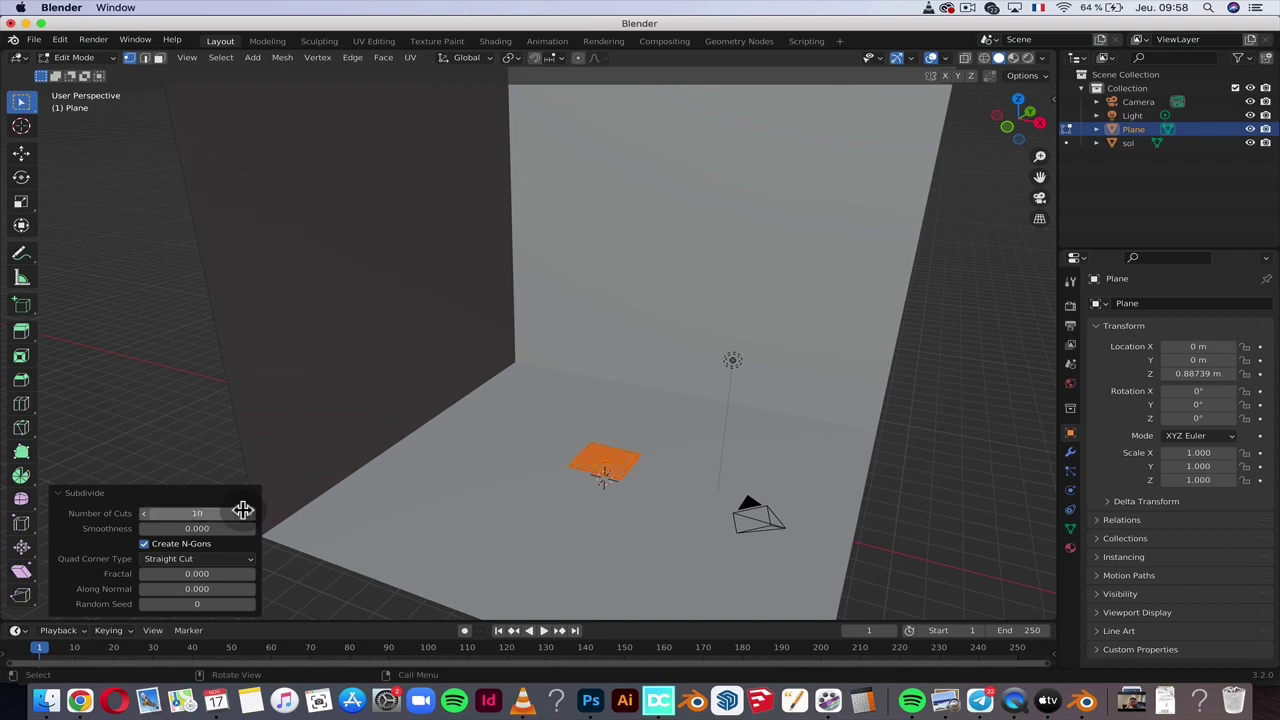
{"action": "scroll", "coordinate": [564, 503], "scroll_direction": "down", "scroll_amount": 5}
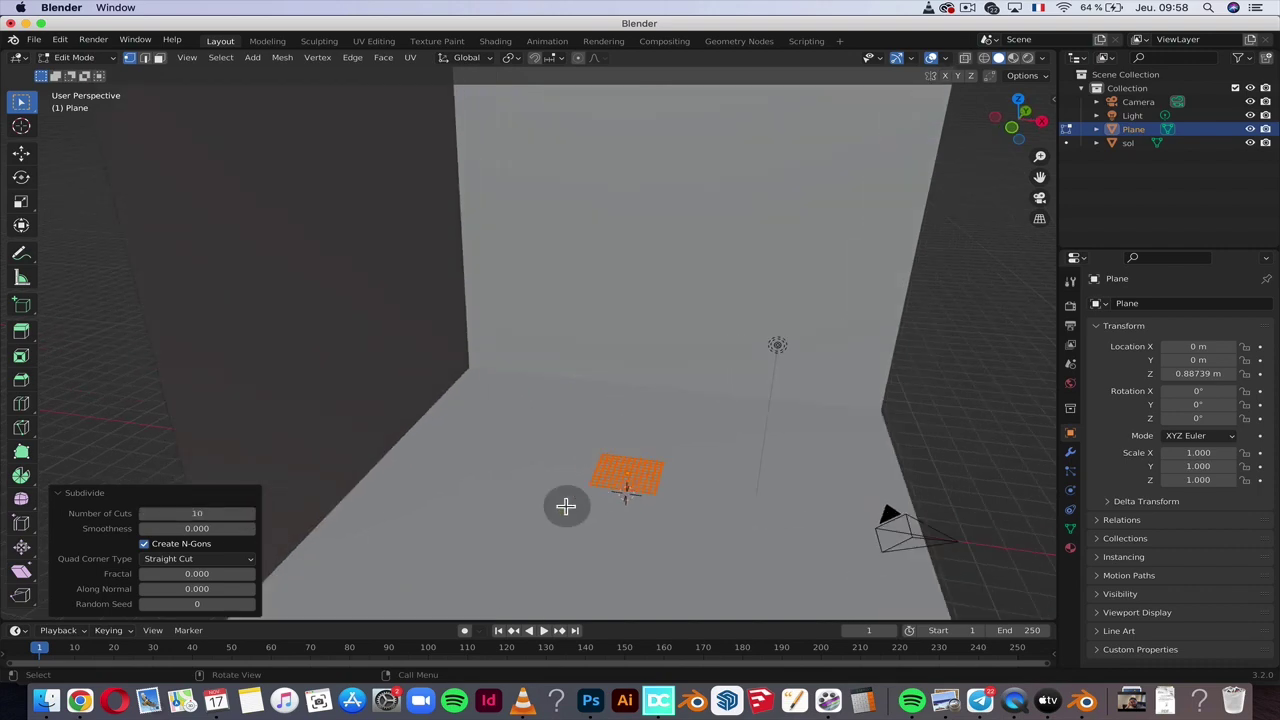
{"action": "scroll", "coordinate": [564, 503], "scroll_direction": "down", "scroll_amount": 5}
{"action": "scroll", "coordinate": [564, 503], "scroll_direction": "down", "scroll_amount": 3}
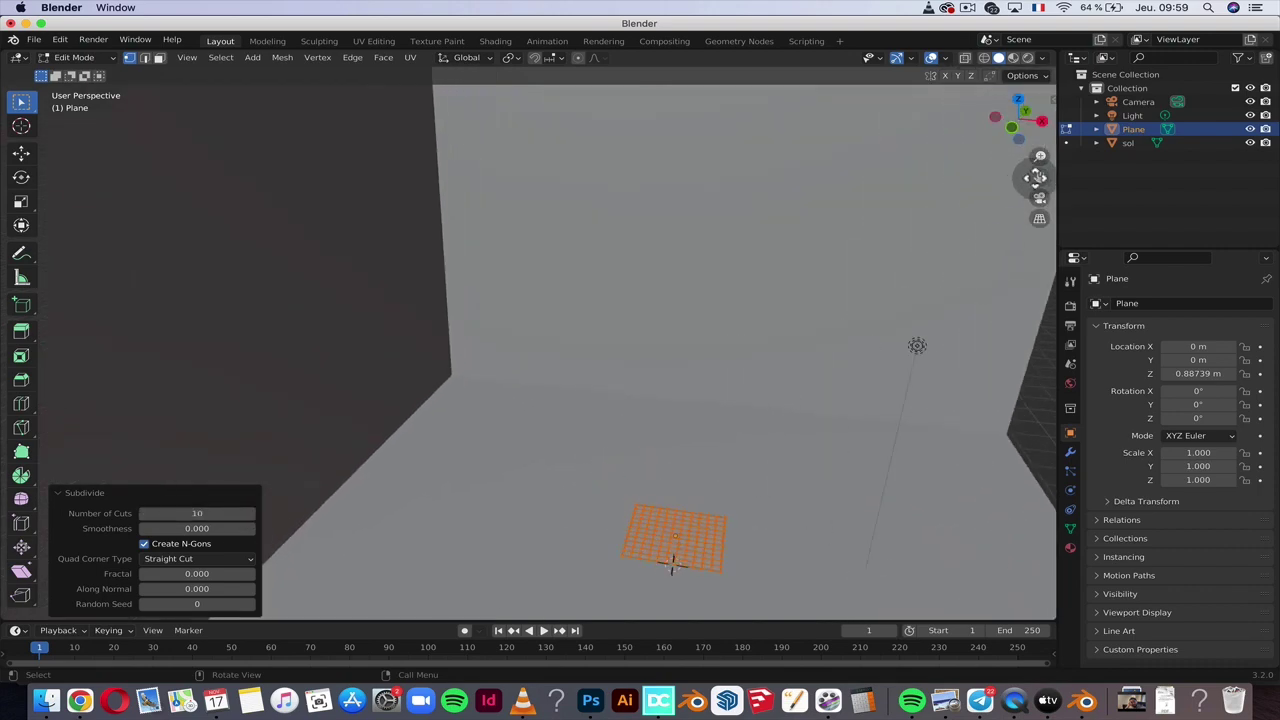
{"action": "left_click_drag", "start_coordinate": [1039, 177], "coordinate": [1039, 150]}
{"action": "scroll", "coordinate": [608, 450], "scroll_direction": "up", "scroll_amount": 2}
{"action": "scroll", "coordinate": [608, 450], "scroll_direction": "up", "scroll_amount": 1}
{"action": "scroll", "coordinate": [608, 450], "scroll_direction": "up", "scroll_amount": 2}
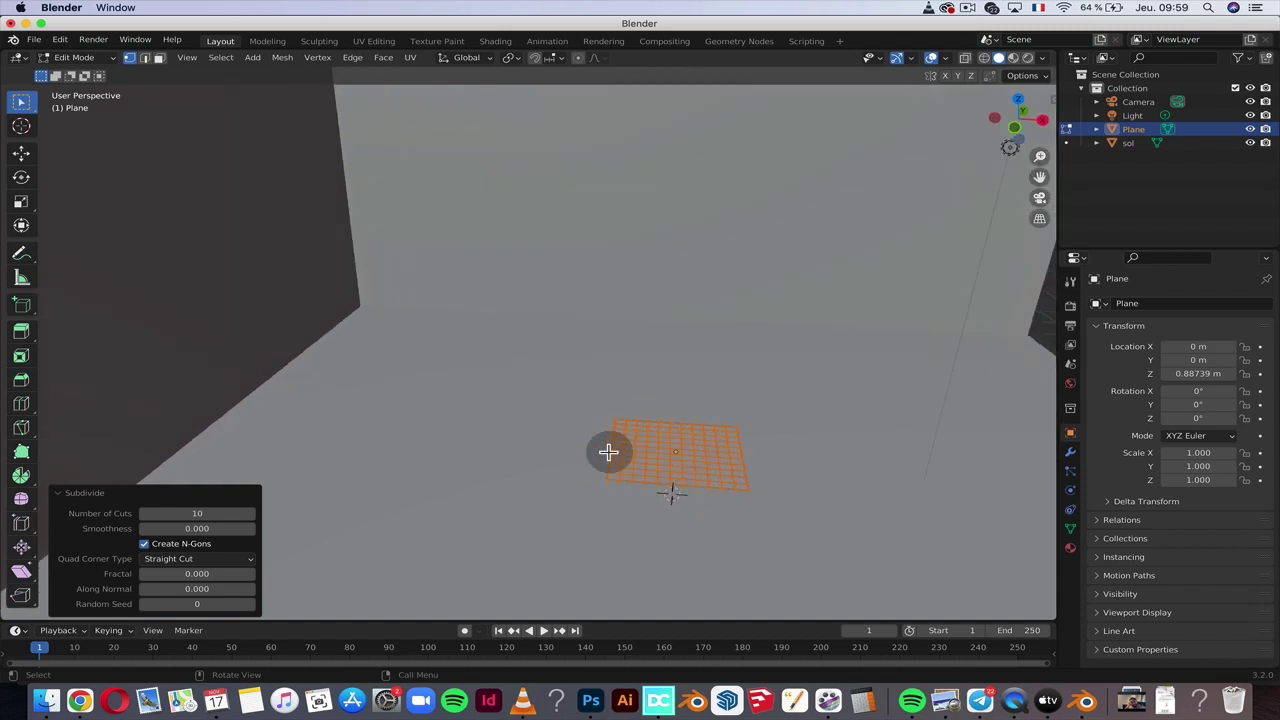
{"action": "scroll", "coordinate": [608, 452], "scroll_direction": "up", "scroll_amount": 1}
{"action": "scroll", "coordinate": [608, 452], "scroll_direction": "up", "scroll_amount": 2}
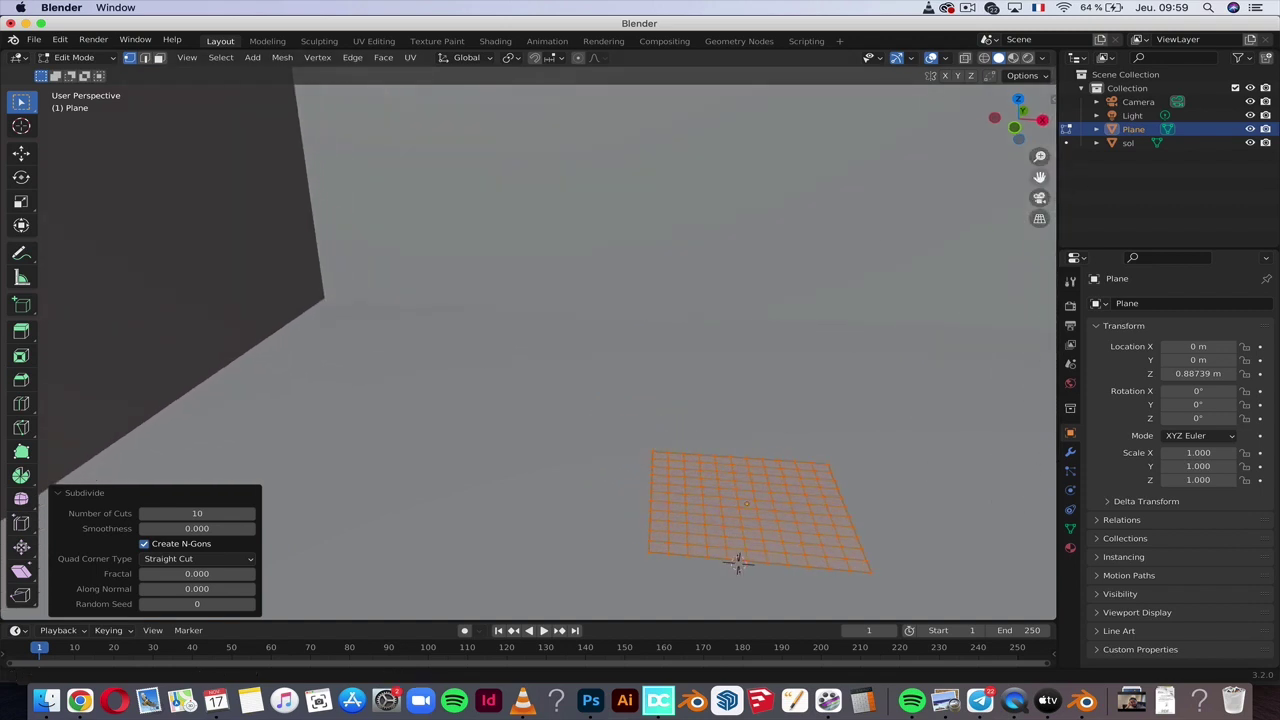
{"action": "left_click_drag", "start_coordinate": [1039, 177], "coordinate": [946, 97]}
{"action": "scroll", "coordinate": [657, 488], "scroll_direction": "up", "scroll_amount": 1}
{"action": "scroll", "coordinate": [643, 471], "scroll_direction": "up", "scroll_amount": 2}
{"action": "scroll", "coordinate": [666, 500], "scroll_direction": "up", "scroll_amount": 2}
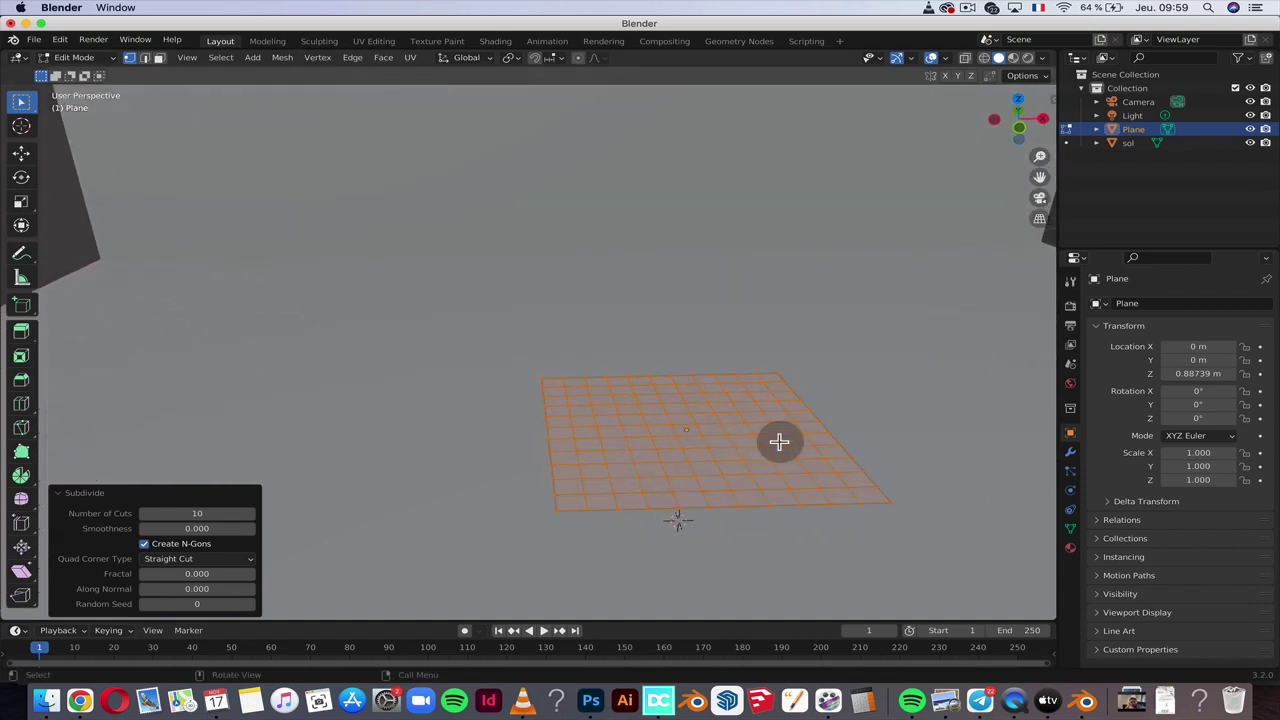
{"action": "left_click_drag", "start_coordinate": [1039, 177], "coordinate": [1037, 163]}
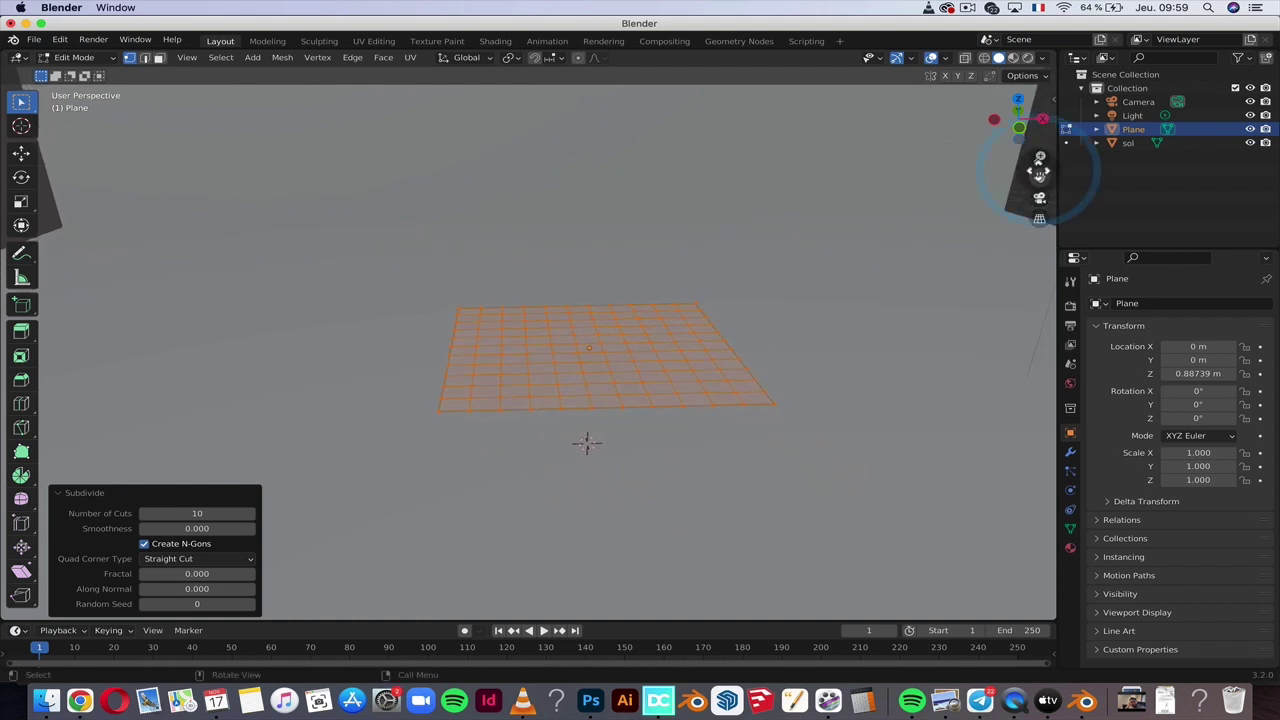
{"action": "middle_click_drag", "start_coordinate": [666, 305], "coordinate": [654, 357]}
{"action": "scroll", "coordinate": [654, 357], "scroll_direction": "up", "scroll_amount": 2}
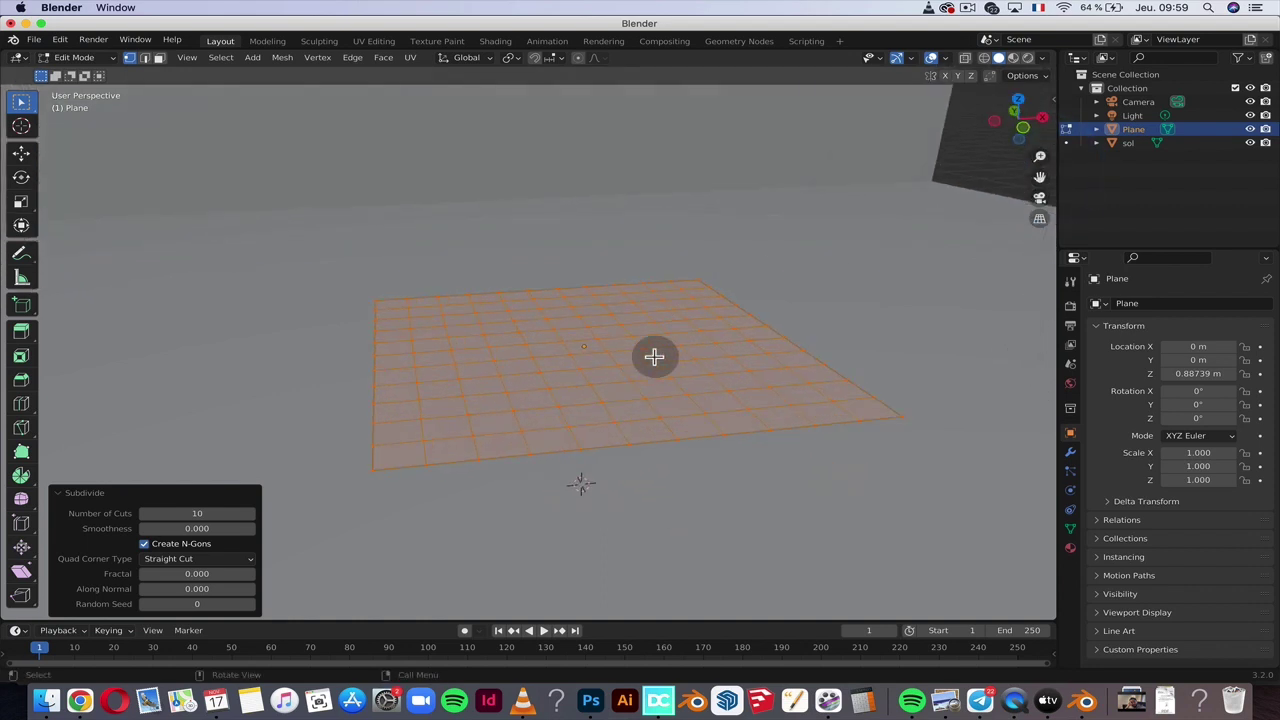
- Extrude the grid 0.020257 m along its normal into a thin slab, then deselect everything
{"action": "key", "text": "e"}
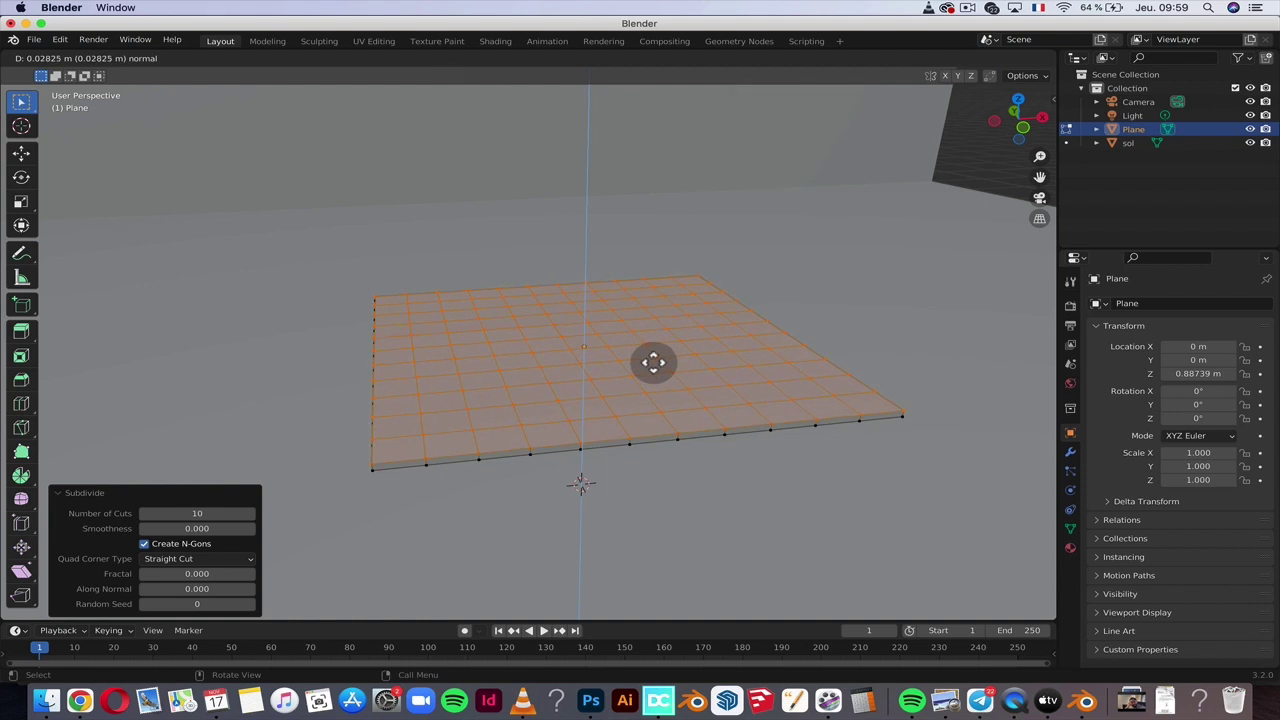
{"action": "left_click", "coordinate": [653, 364]}
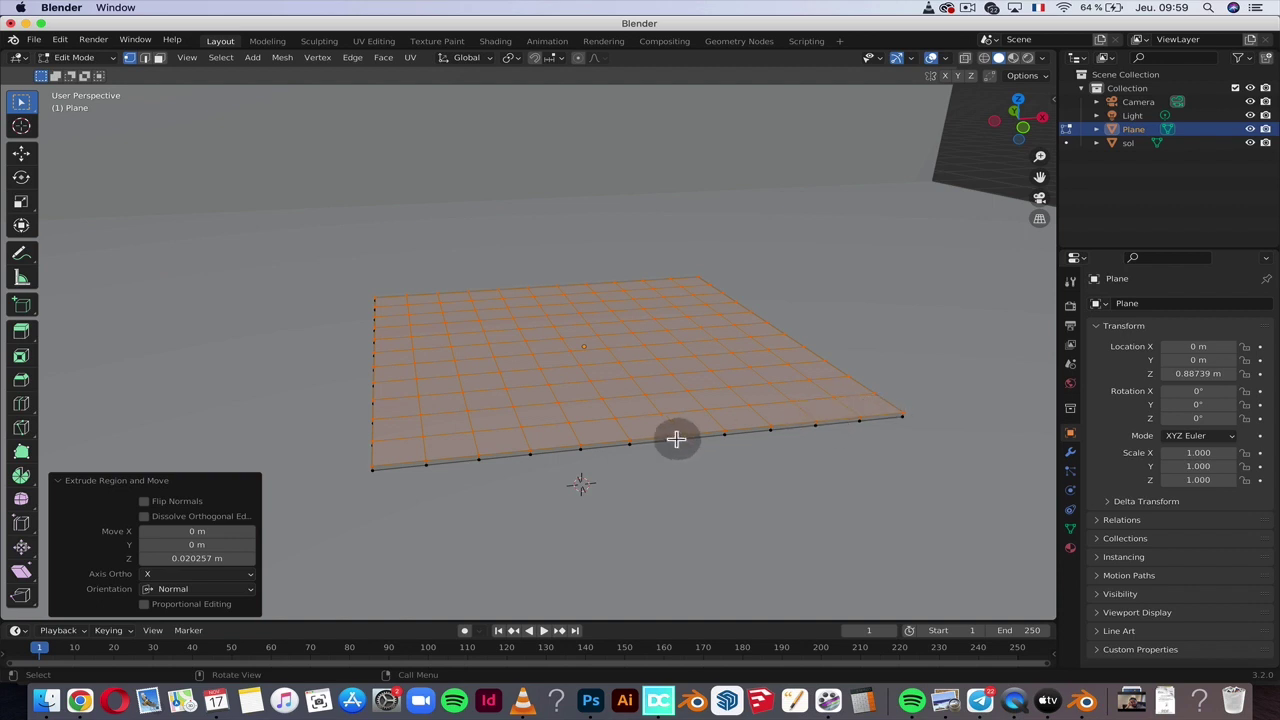
{"action": "scroll", "coordinate": [544, 436], "scroll_direction": "up", "scroll_amount": 1}
{"action": "scroll", "coordinate": [544, 436], "scroll_direction": "up", "scroll_amount": 1}
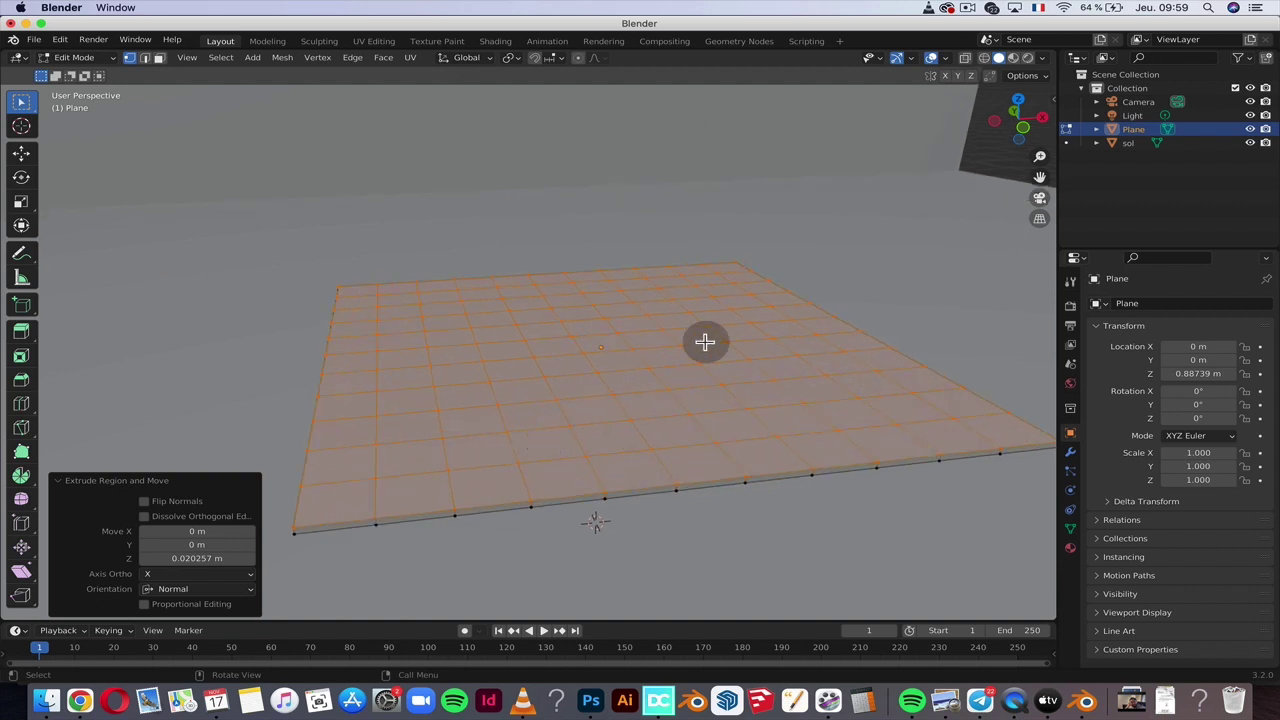
{"action": "left_click", "coordinate": [918, 346]}
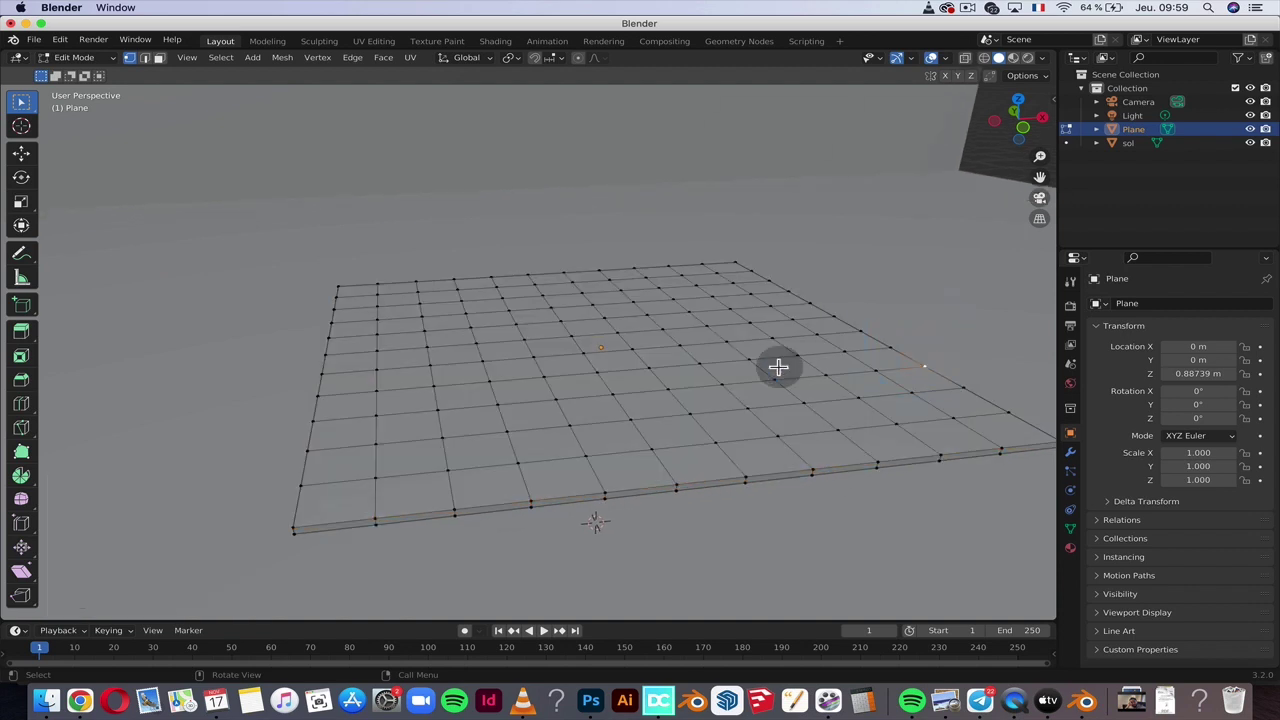
{"action": "mouse_move", "coordinate": [778, 367]}
{"action": "middle_mouse_down"}
{"action": "mouse_move", "coordinate": [734, 417]}
{"action": "mouse_move", "coordinate": [726, 556]}
{"action": "middle_mouse_up"}
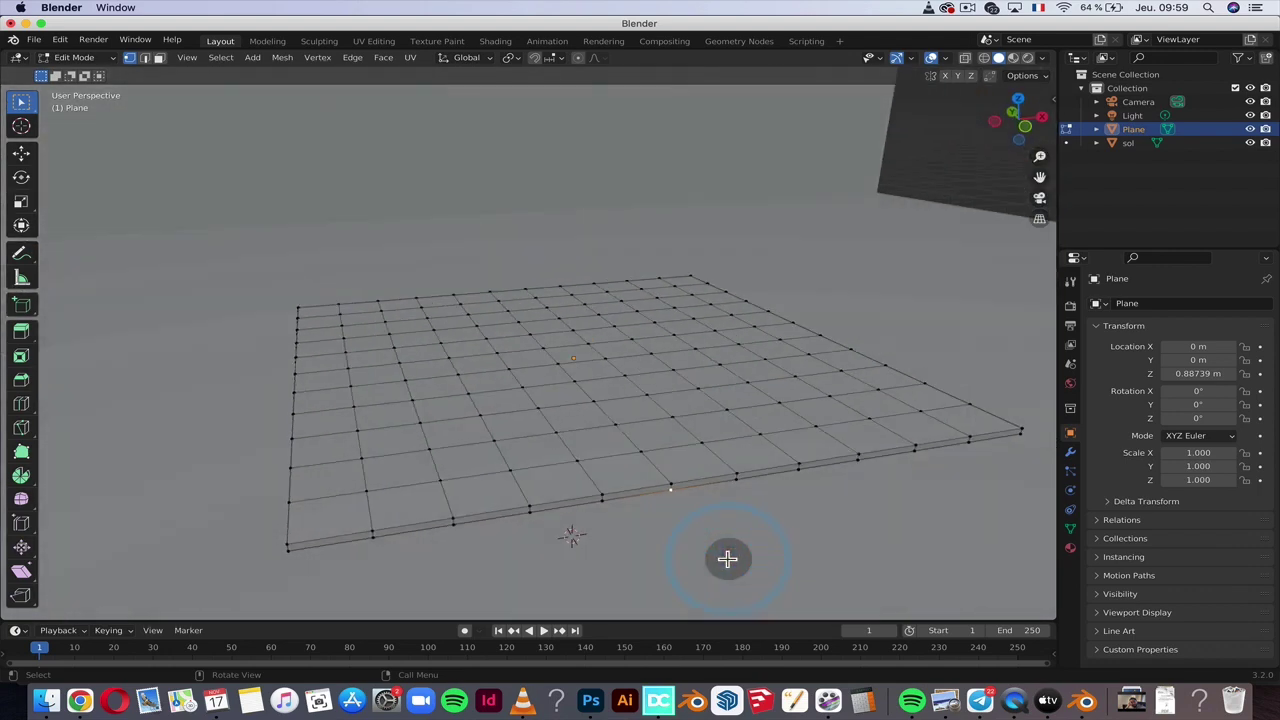
- Select the slab's sharp border edges with Select Sharp Edges
{"action": "left_click", "coordinate": [676, 486]}
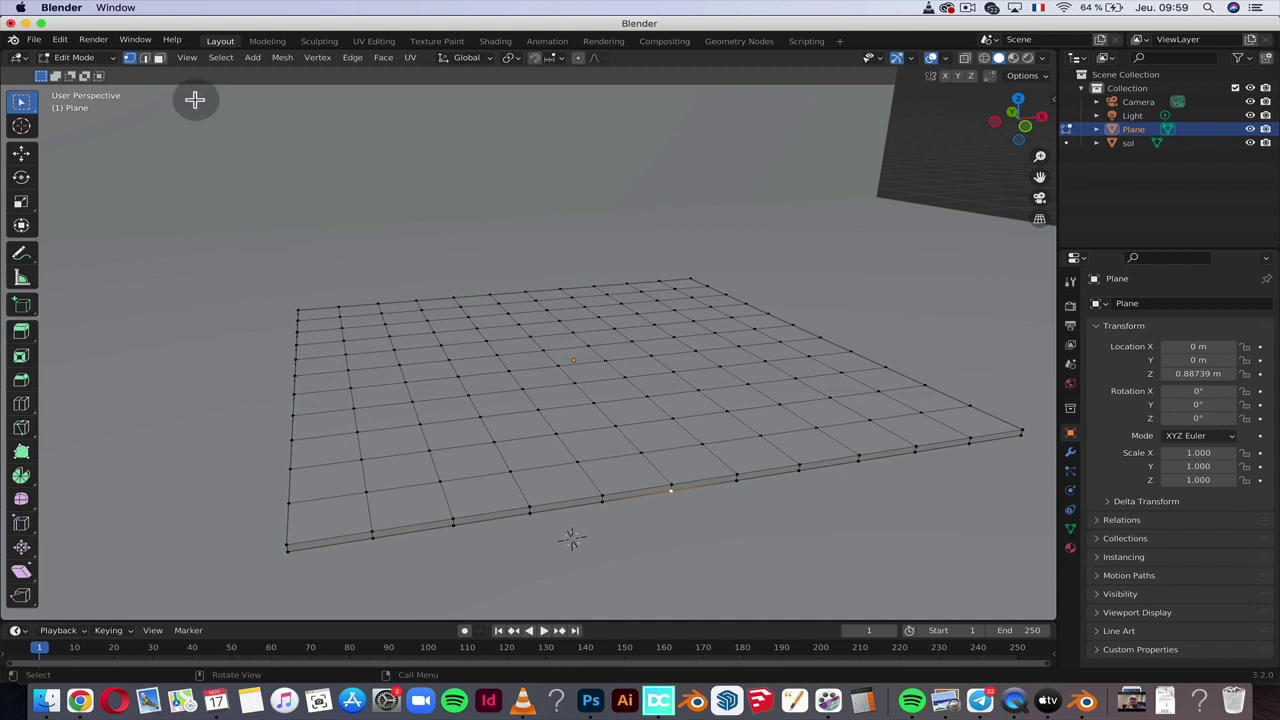
{"action": "left_click", "coordinate": [219, 60]}
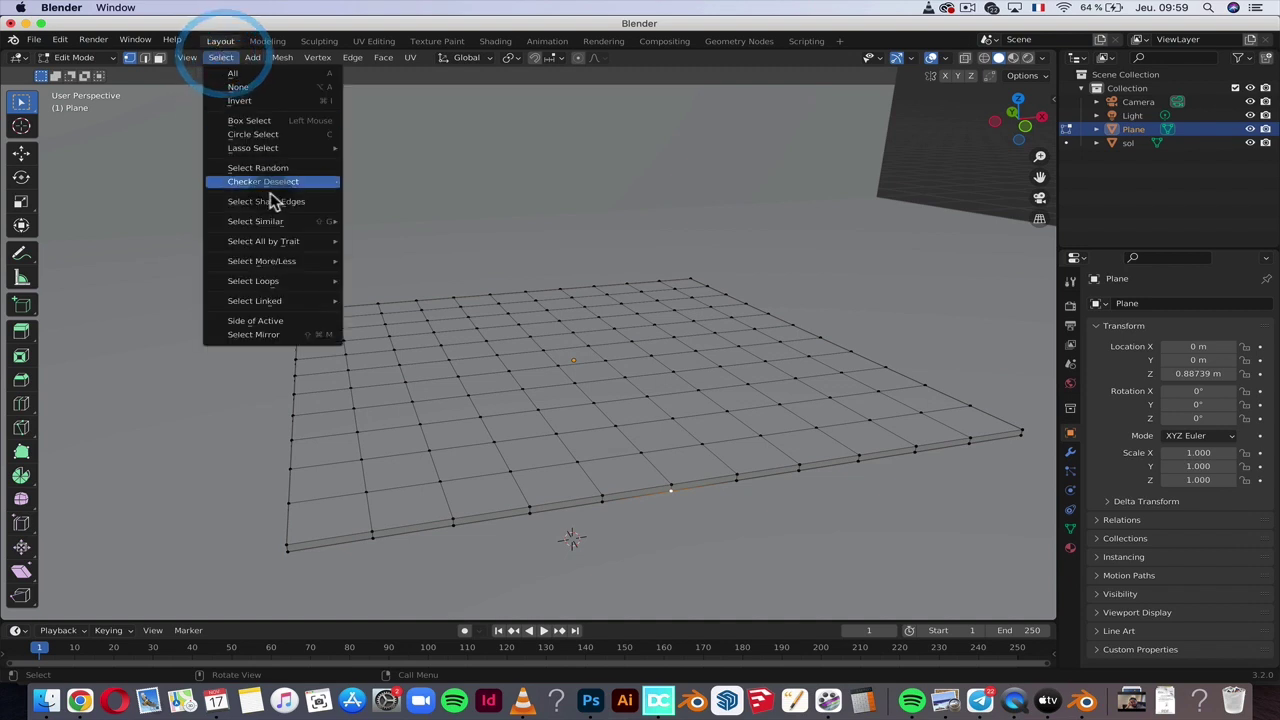
{"action": "left_click", "coordinate": [270, 193]}
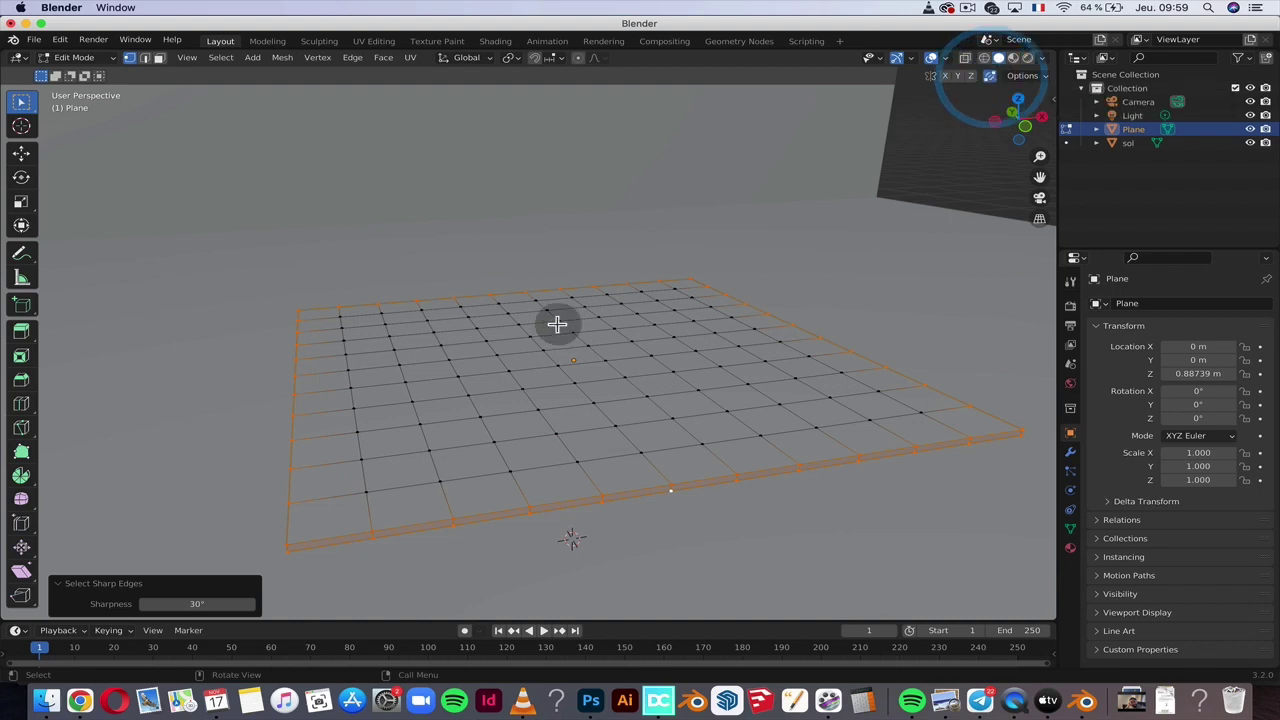
{"action": "middle_click_drag", "start_coordinate": [554, 323], "coordinate": [541, 332]}
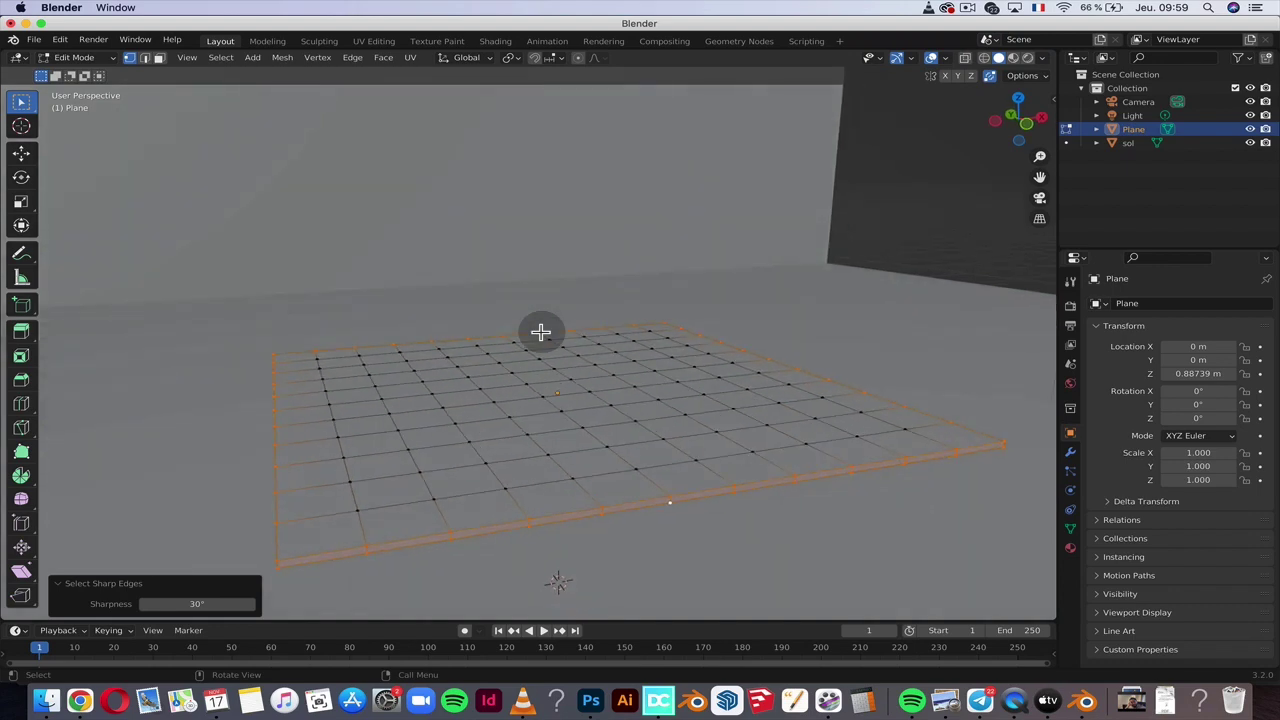
- Scale the border edges to 0 along Z, pinching the rim into a seam
{"action": "key", "text": "s"}
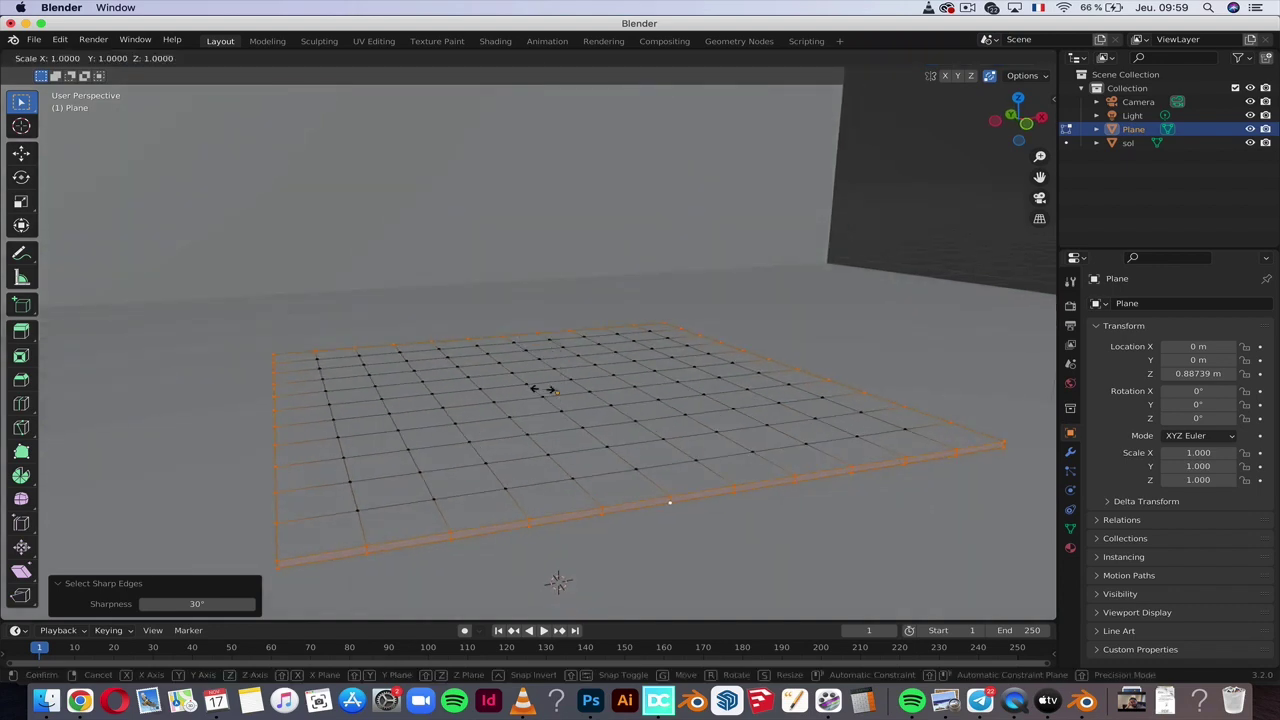
{"action": "key", "text": "z"}
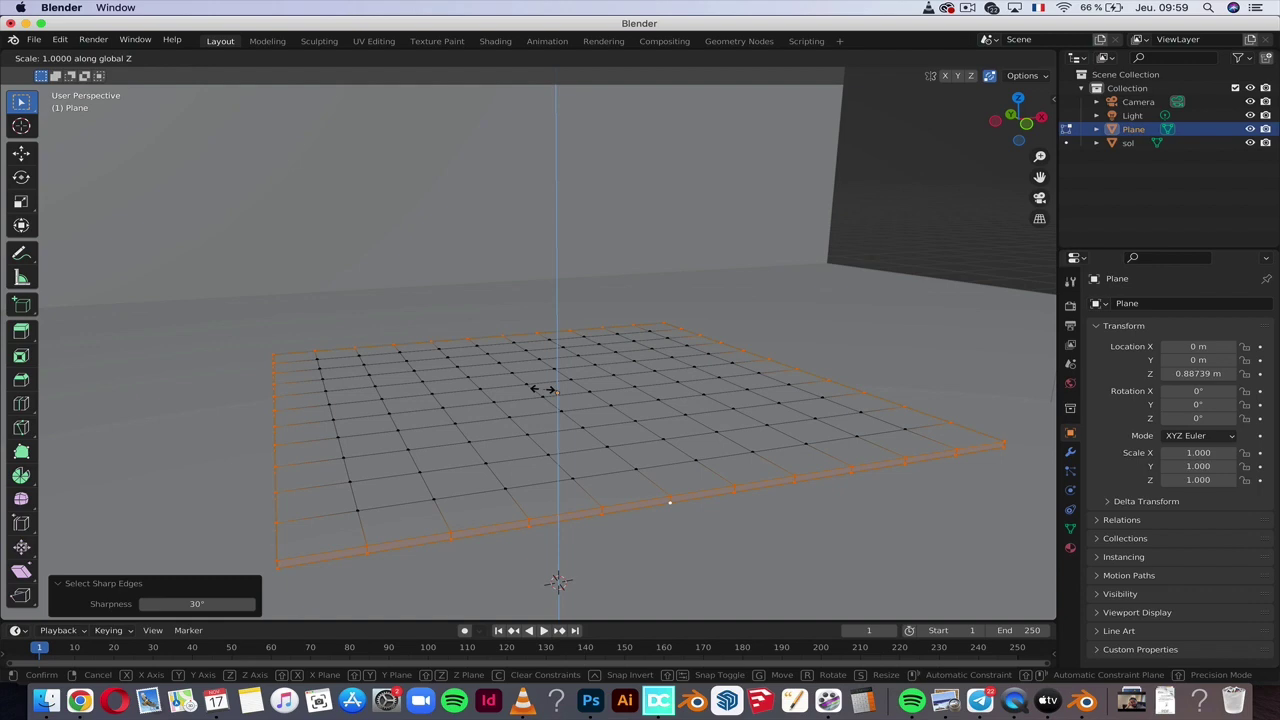
{"action": "key", "text": "Return"}
{"action": "scroll", "coordinate": [694, 434], "scroll_direction": "up", "scroll_amount": 5}
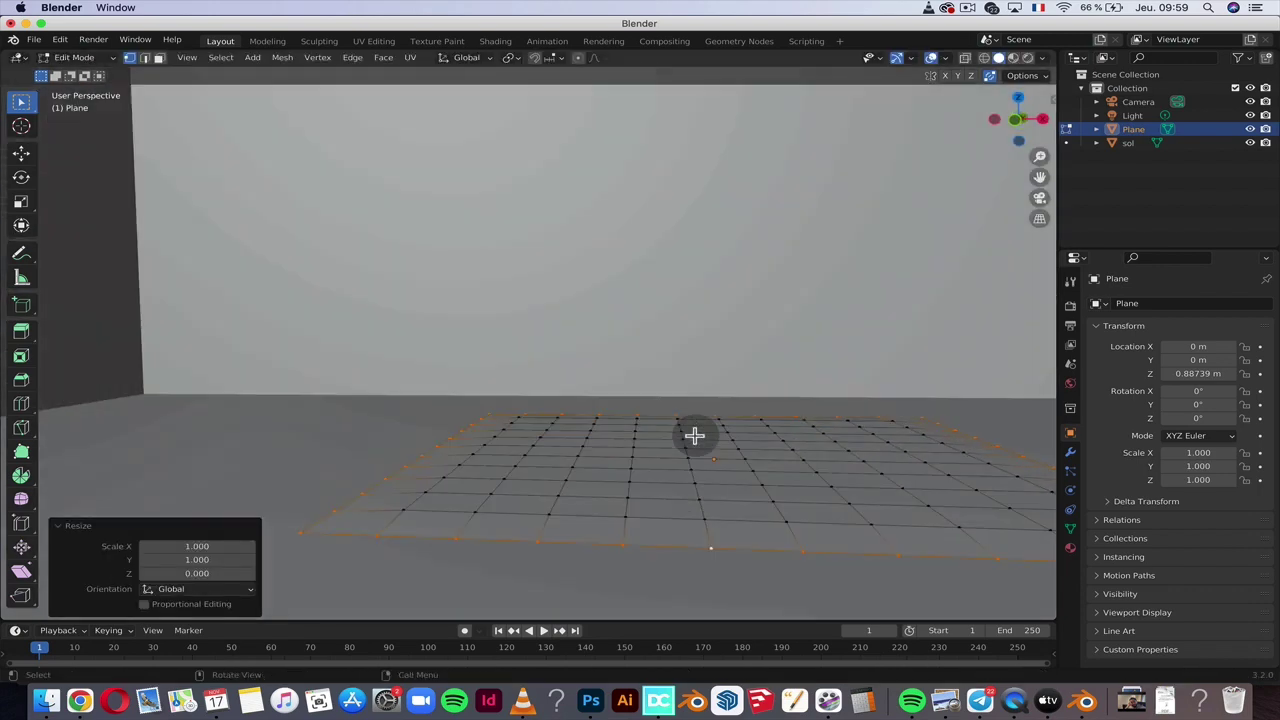
{"action": "scroll", "coordinate": [694, 434], "scroll_direction": "up", "scroll_amount": 3}
{"action": "scroll", "coordinate": [694, 434], "scroll_direction": "down", "scroll_amount": 5}
{"action": "scroll", "coordinate": [694, 434], "scroll_direction": "down", "scroll_amount": 3}
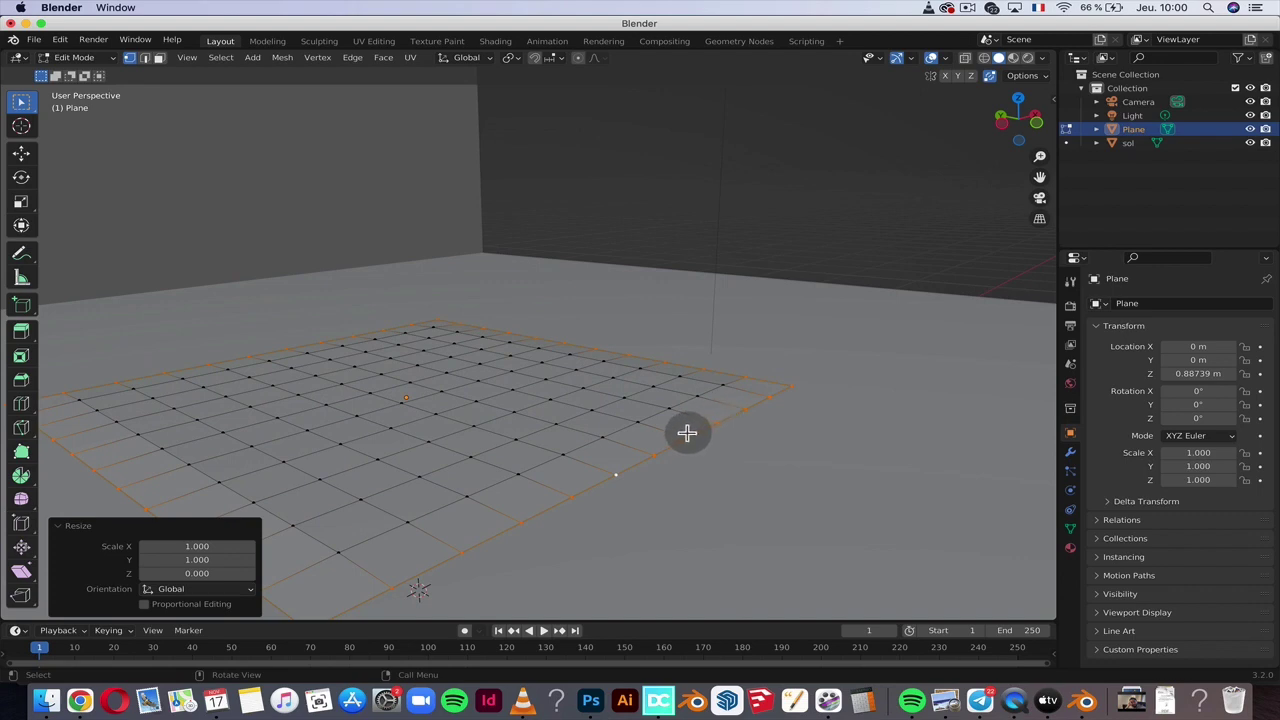
{"action": "scroll", "coordinate": [386, 511], "scroll_direction": "left", "scroll_amount": 5}
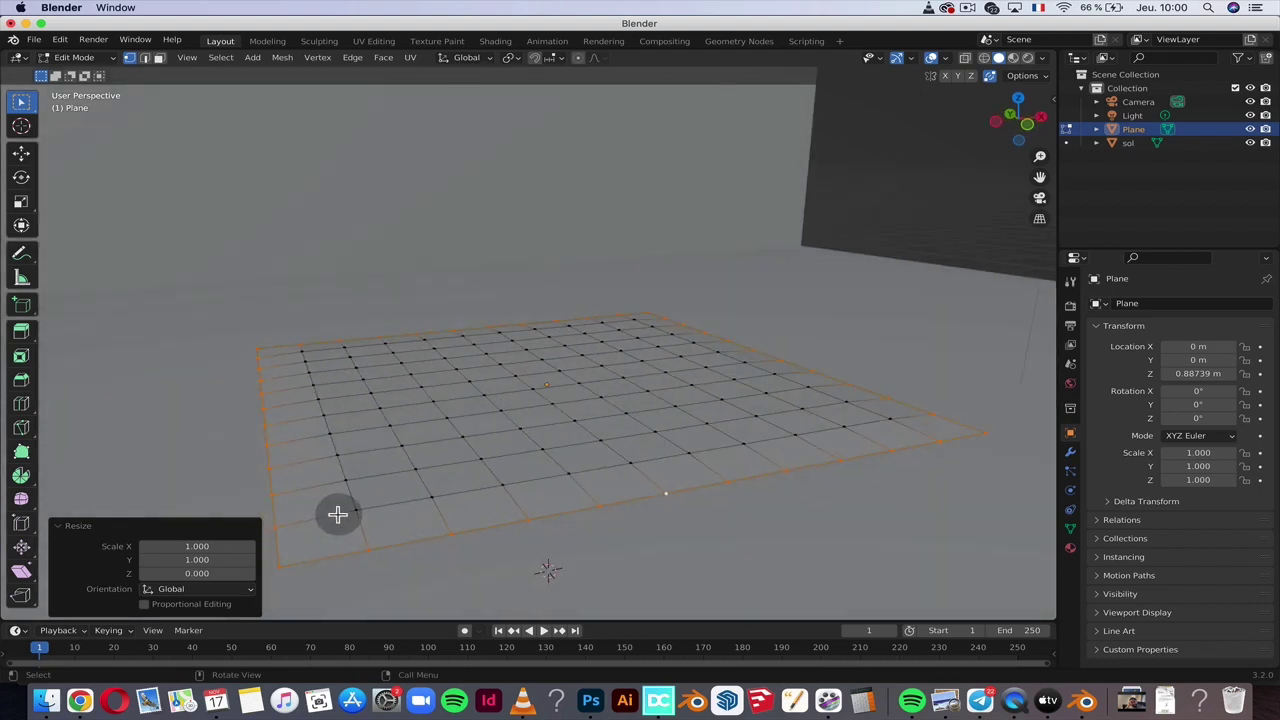
{"action": "scroll", "coordinate": [366, 503], "scroll_direction": "up", "scroll_amount": 5}
{"action": "scroll", "coordinate": [366, 503], "scroll_direction": "down", "scroll_amount": 5}
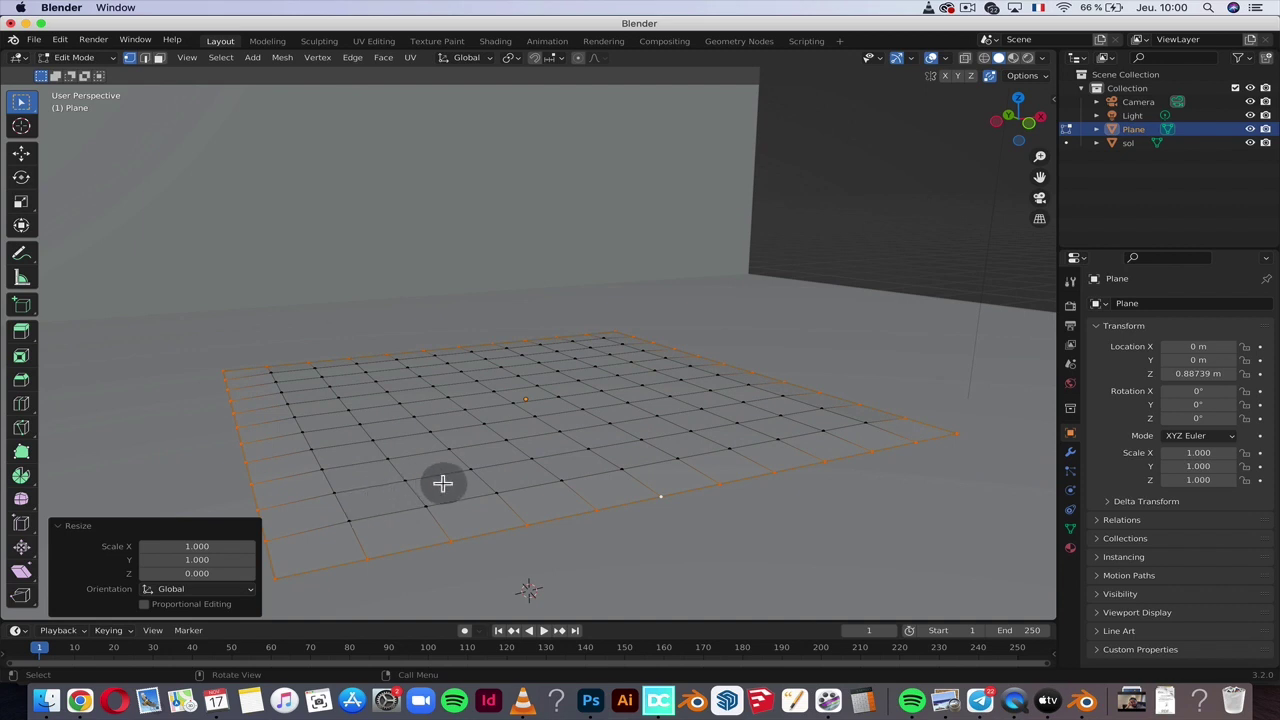
{"action": "left_click", "coordinate": [1070, 437]}
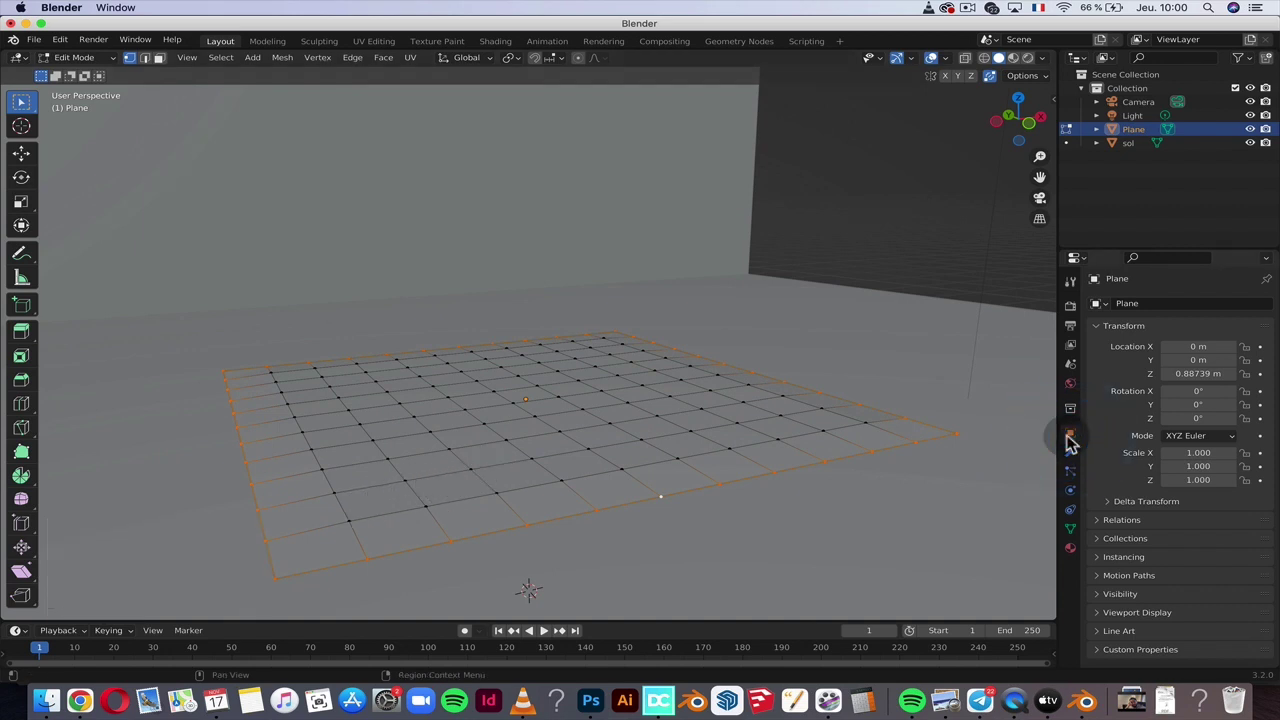
- Add Cloth physics to the plane and enable Pressure with a value of 5
{"action": "left_click", "coordinate": [1070, 490]}
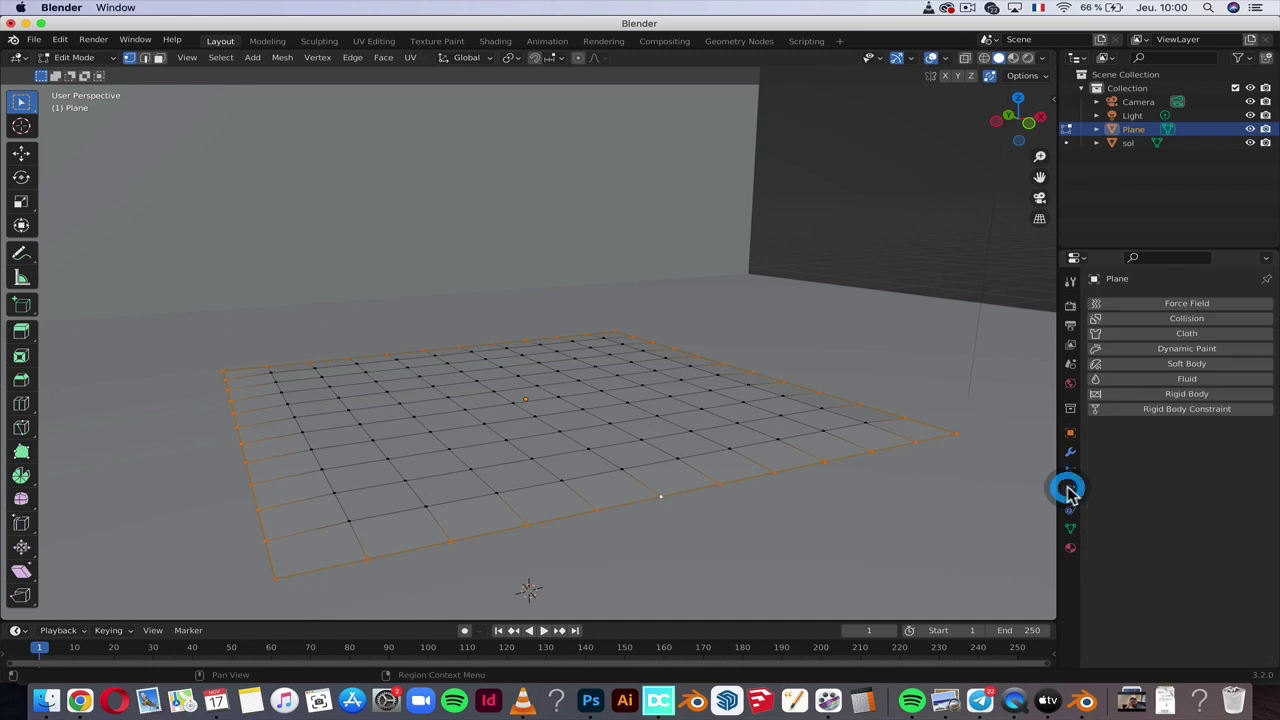
{"action": "left_click", "coordinate": [1203, 340]}
{"action": "scroll", "coordinate": [1157, 457], "scroll_direction": "down", "scroll_amount": 2}
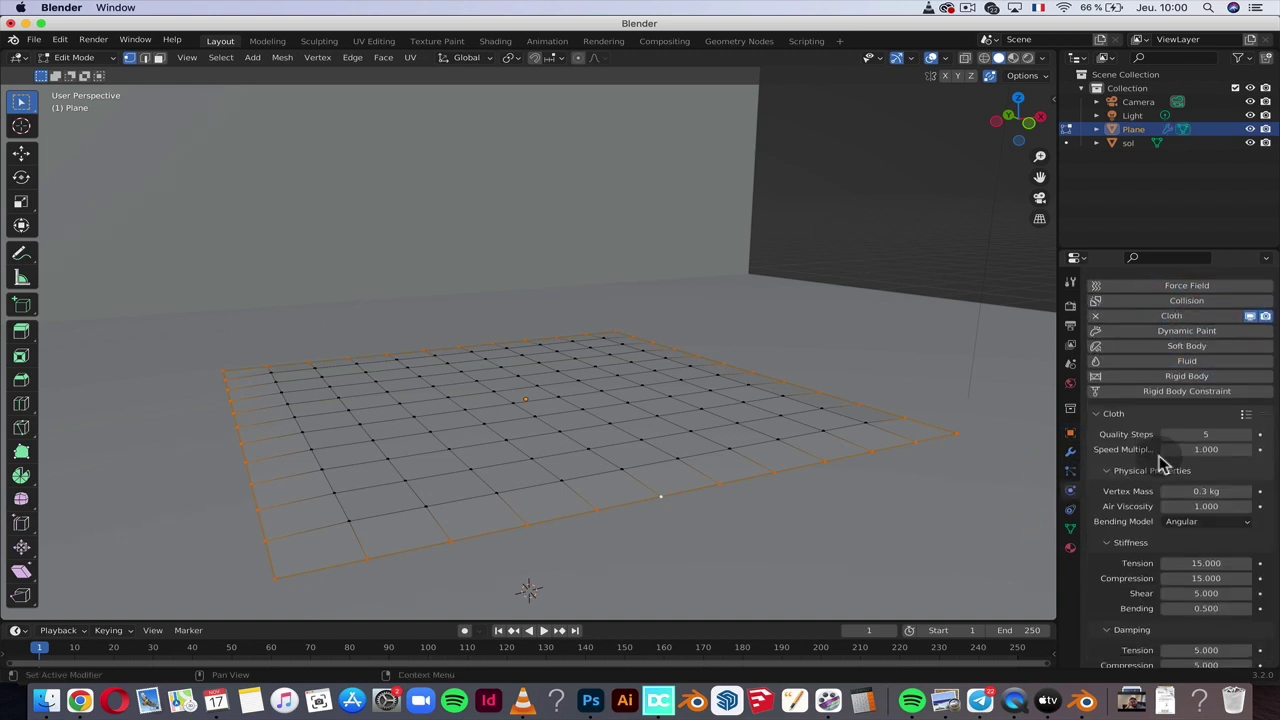
{"action": "scroll", "coordinate": [1163, 465], "scroll_direction": "down", "scroll_amount": 3}
{"action": "scroll", "coordinate": [1163, 465], "scroll_direction": "down", "scroll_amount": 2}
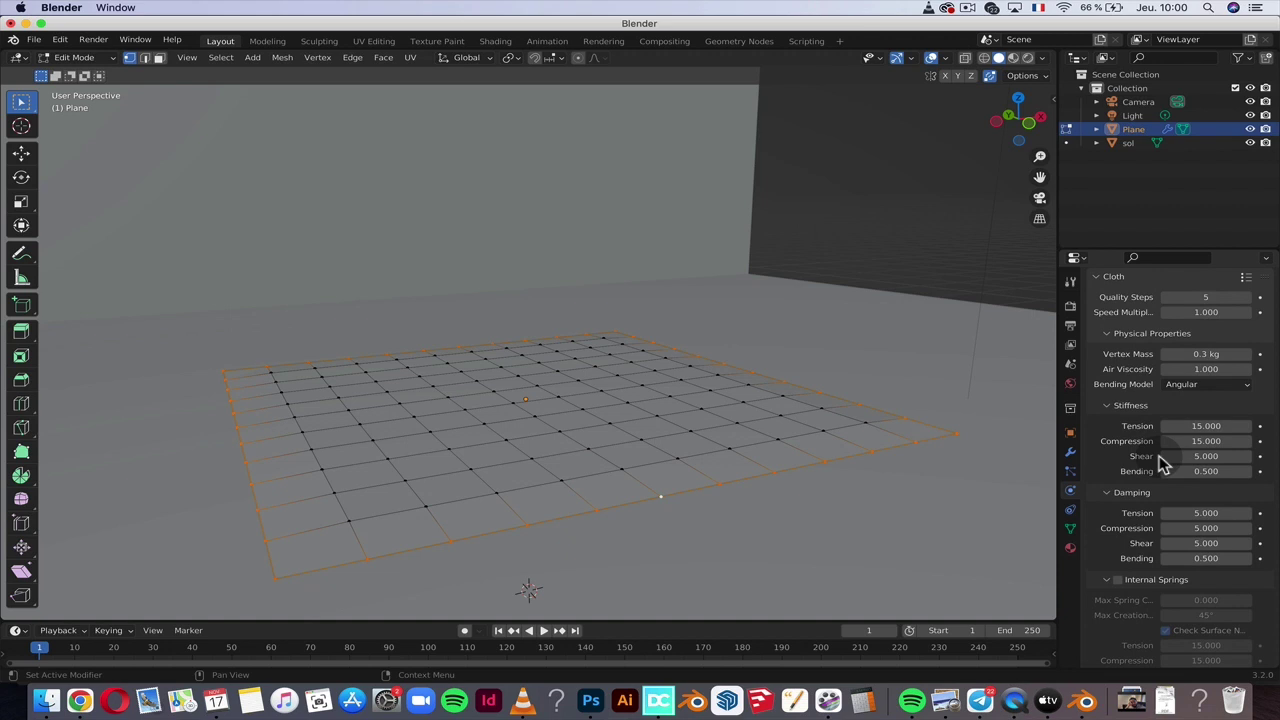
{"action": "scroll", "coordinate": [1163, 460], "scroll_direction": "down", "scroll_amount": 4}
{"action": "scroll", "coordinate": [1160, 460], "scroll_direction": "down", "scroll_amount": 1}
{"action": "scroll", "coordinate": [1158, 460], "scroll_direction": "down", "scroll_amount": 1}
{"action": "scroll", "coordinate": [1155, 466], "scroll_direction": "down", "scroll_amount": 1}
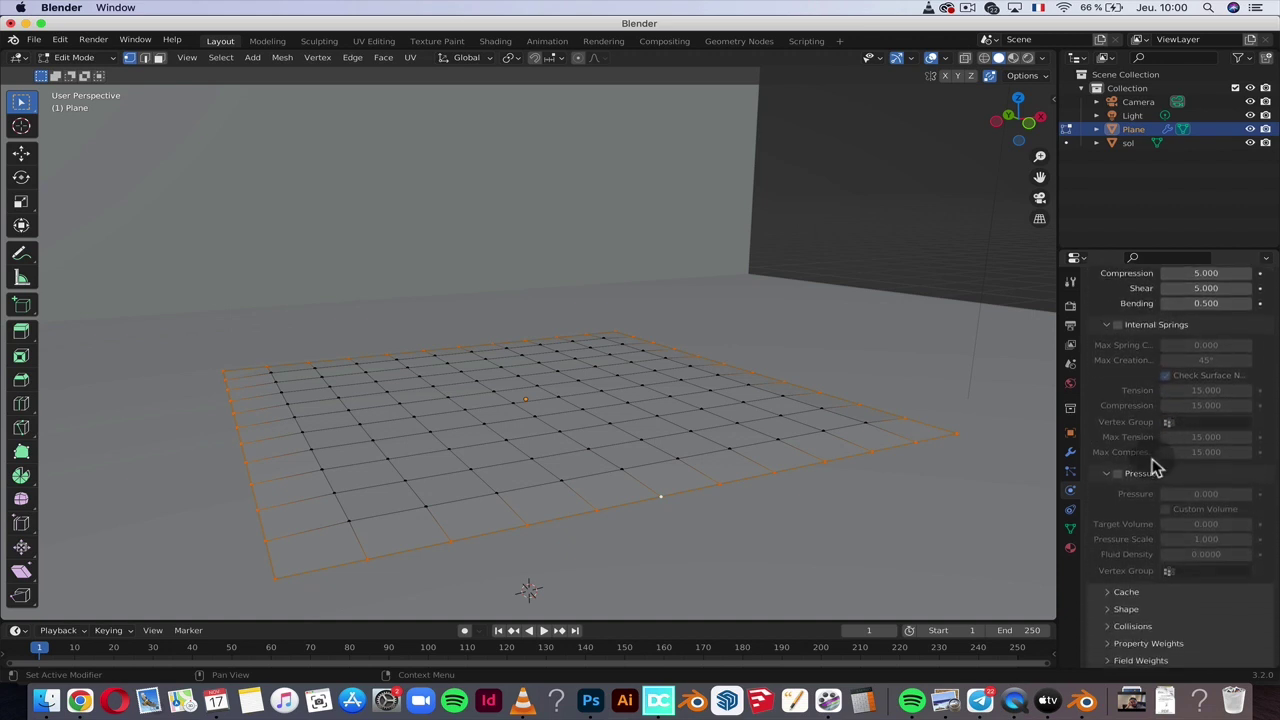
{"action": "left_click", "coordinate": [1118, 475]}
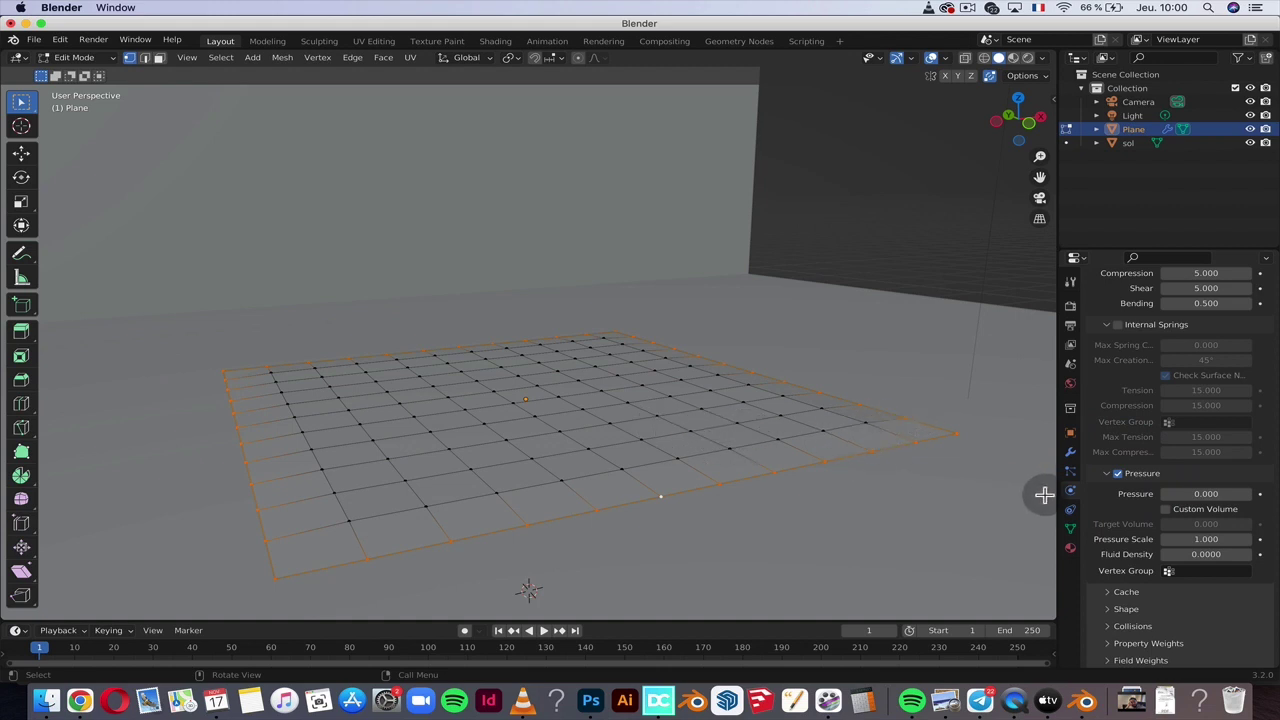
{"action": "left_click", "coordinate": [1250, 495]}
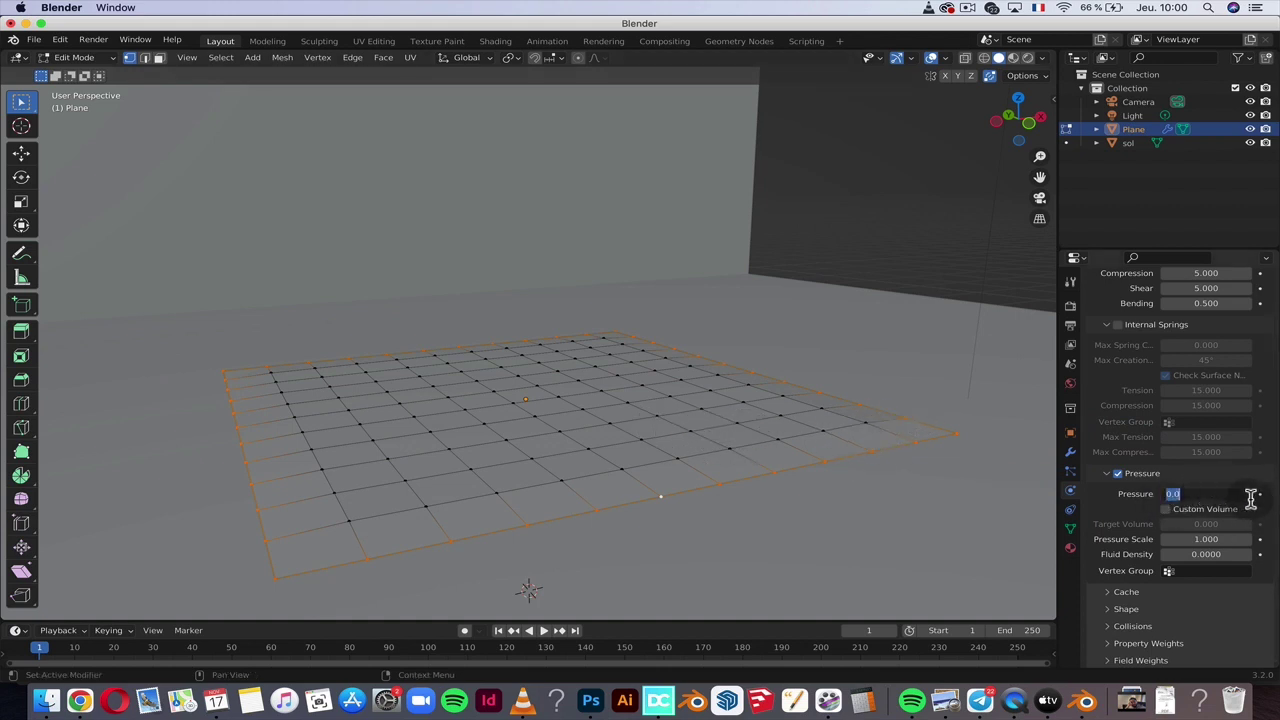
{"action": "type", "text": "5"}
{"action": "key", "text": "Return"}
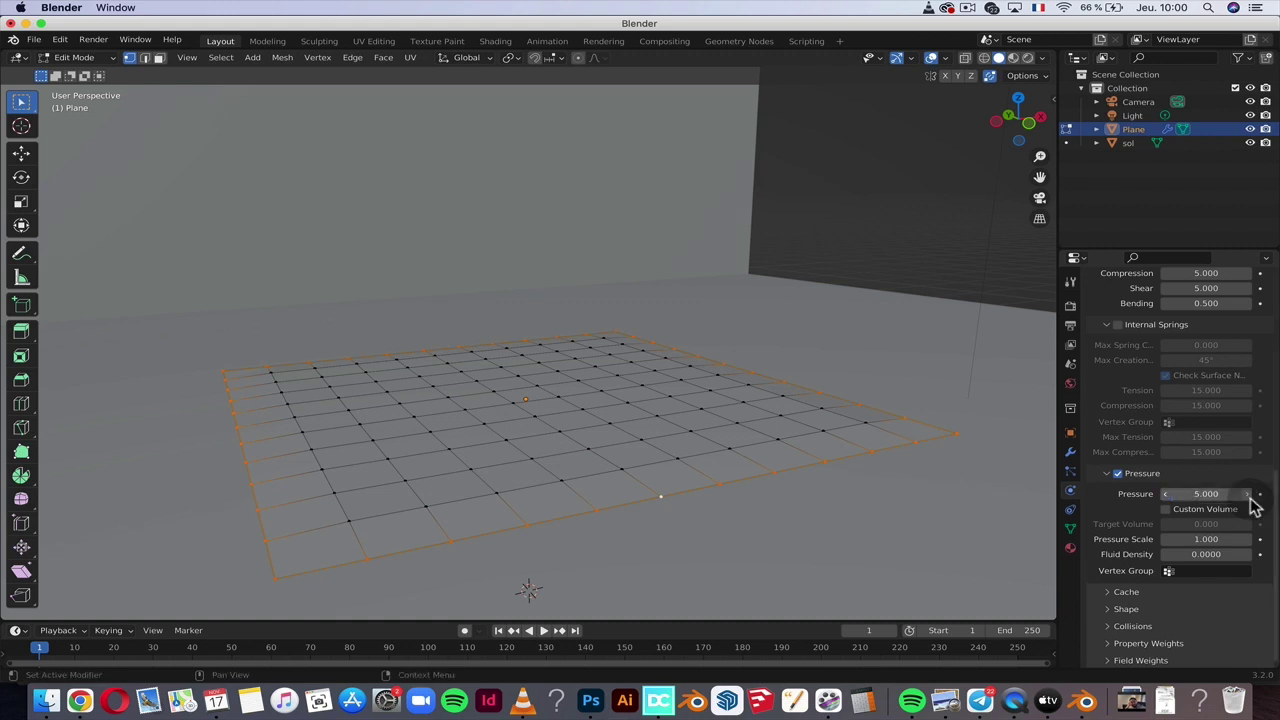
{"action": "scroll", "coordinate": [1130, 486], "scroll_direction": "up", "scroll_amount": 2}
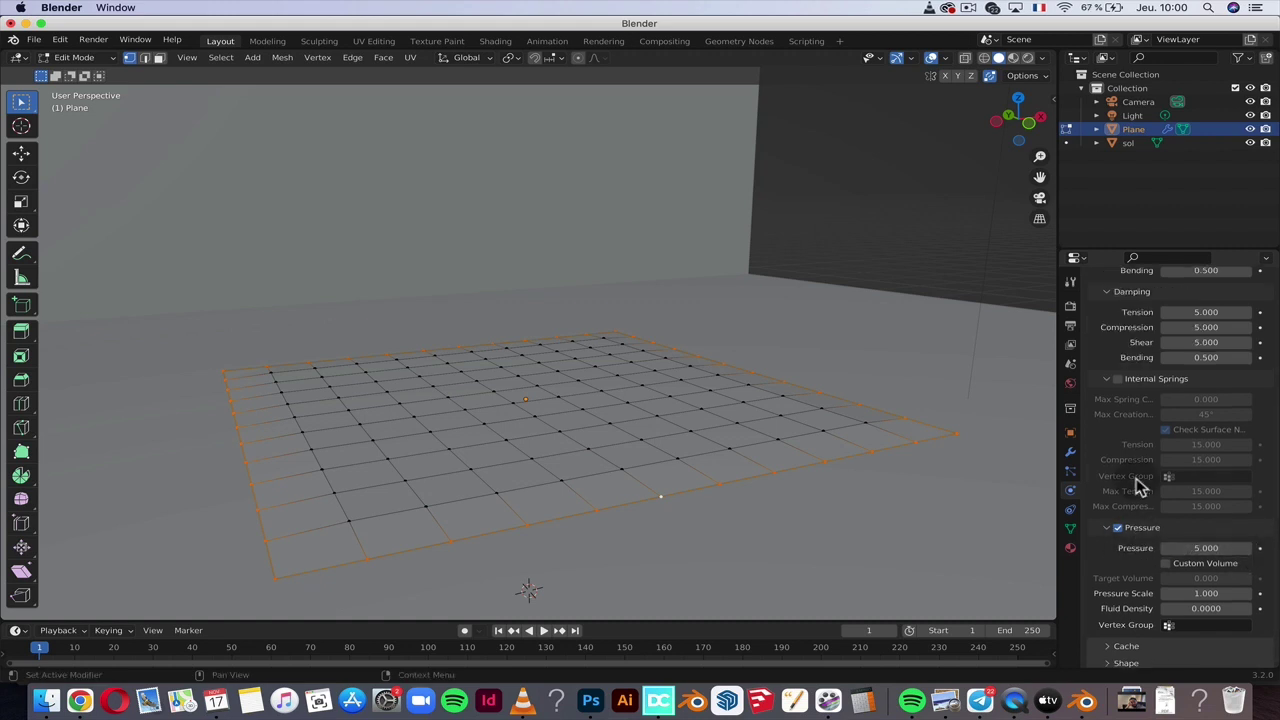
{"action": "scroll", "coordinate": [1134, 486], "scroll_direction": "up", "scroll_amount": 7}
- Set the cloth's vertex mass to 0.01 kg
{"action": "scroll", "coordinate": [1134, 482], "scroll_direction": "up", "scroll_amount": 2}
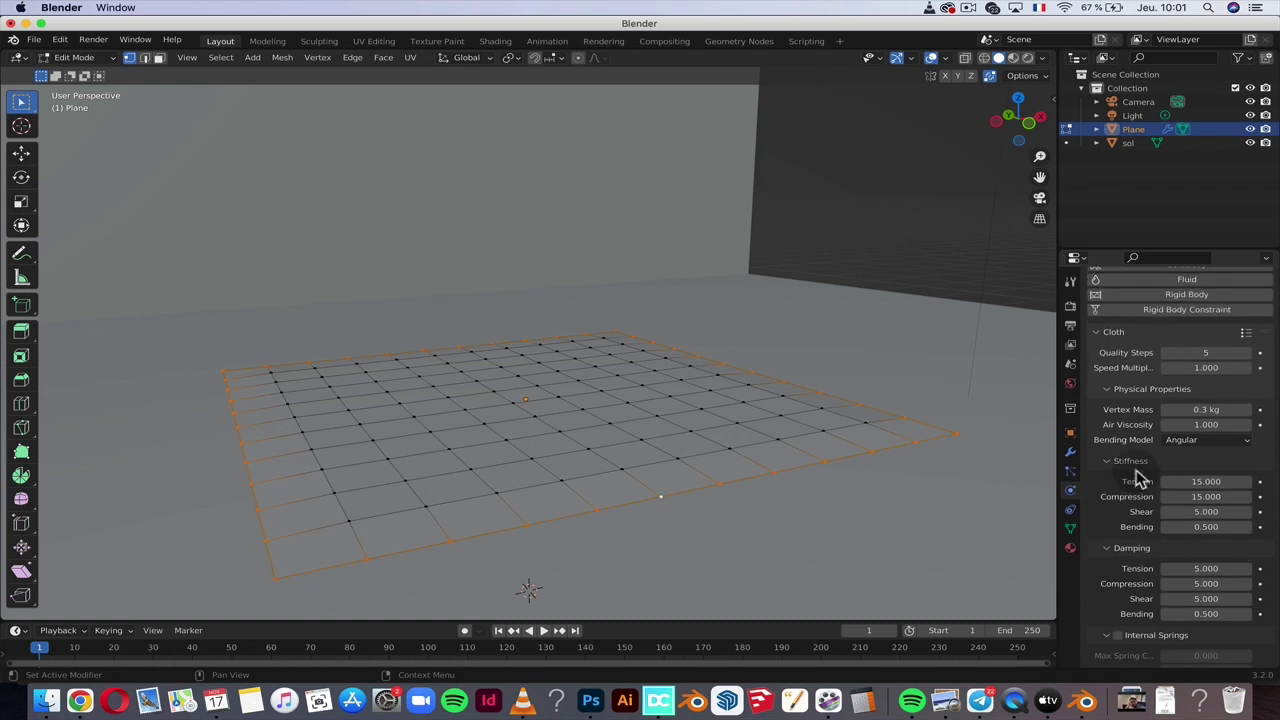
{"action": "left_click", "coordinate": [1205, 410]}
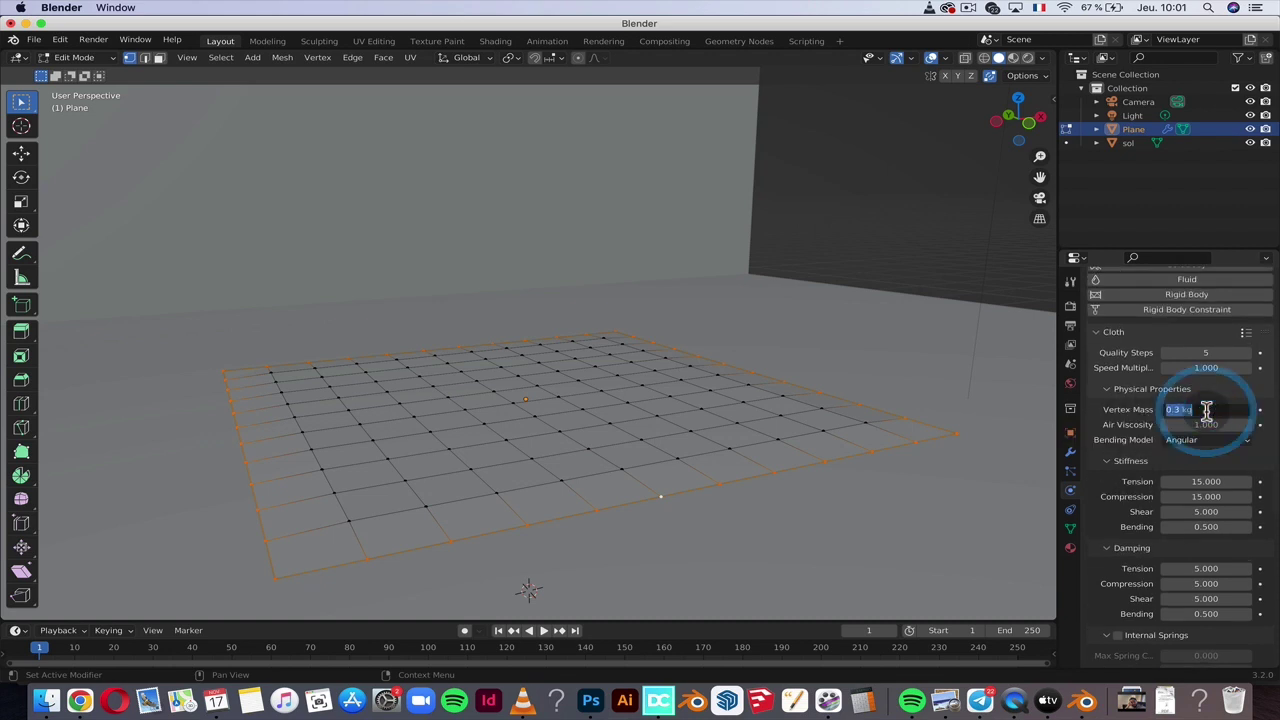
{"action": "type", "text": "0.01"}
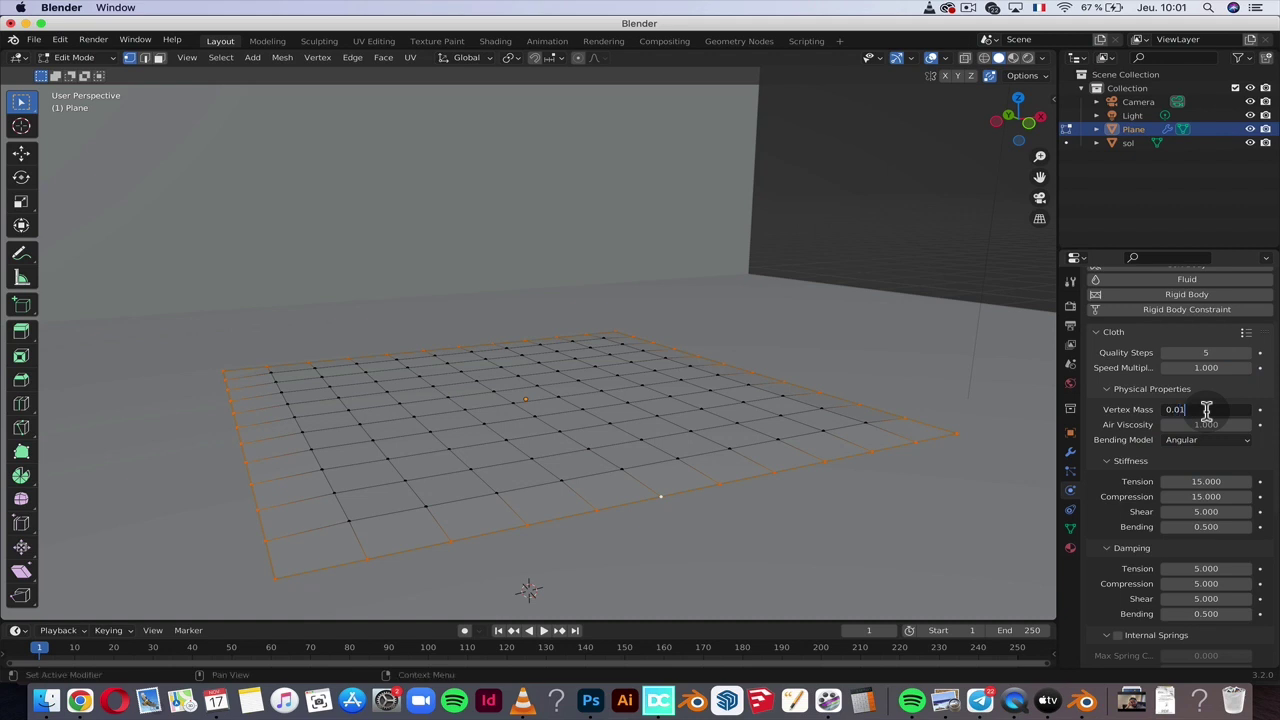
{"action": "key", "text": "Return"}
- Enable Self Collisions and set both collision distances to 0.001 m
{"action": "scroll", "coordinate": [1205, 410], "scroll_direction": "down", "scroll_amount": 2}
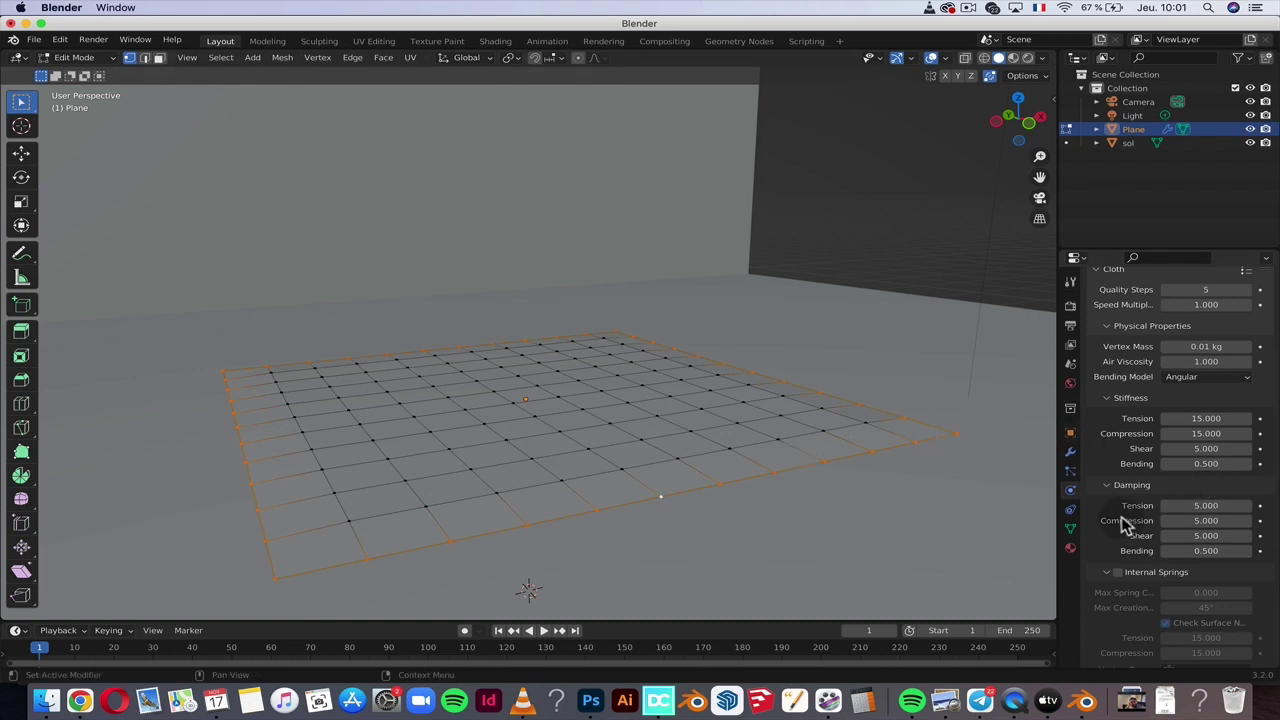
{"action": "scroll", "coordinate": [1125, 523], "scroll_direction": "down", "scroll_amount": 4}
{"action": "scroll", "coordinate": [1125, 523], "scroll_direction": "down", "scroll_amount": 2}
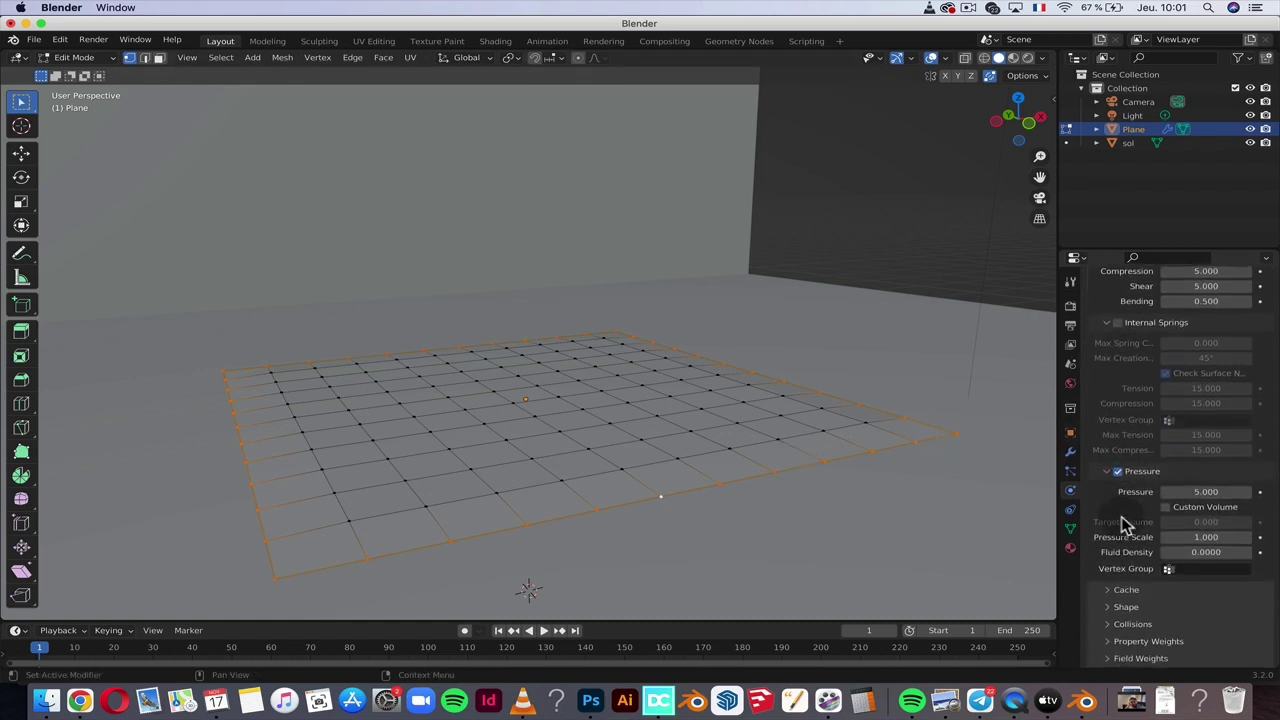
{"action": "left_click", "coordinate": [1128, 623]}
{"action": "scroll", "coordinate": [1150, 600], "scroll_direction": "down", "scroll_amount": 4}
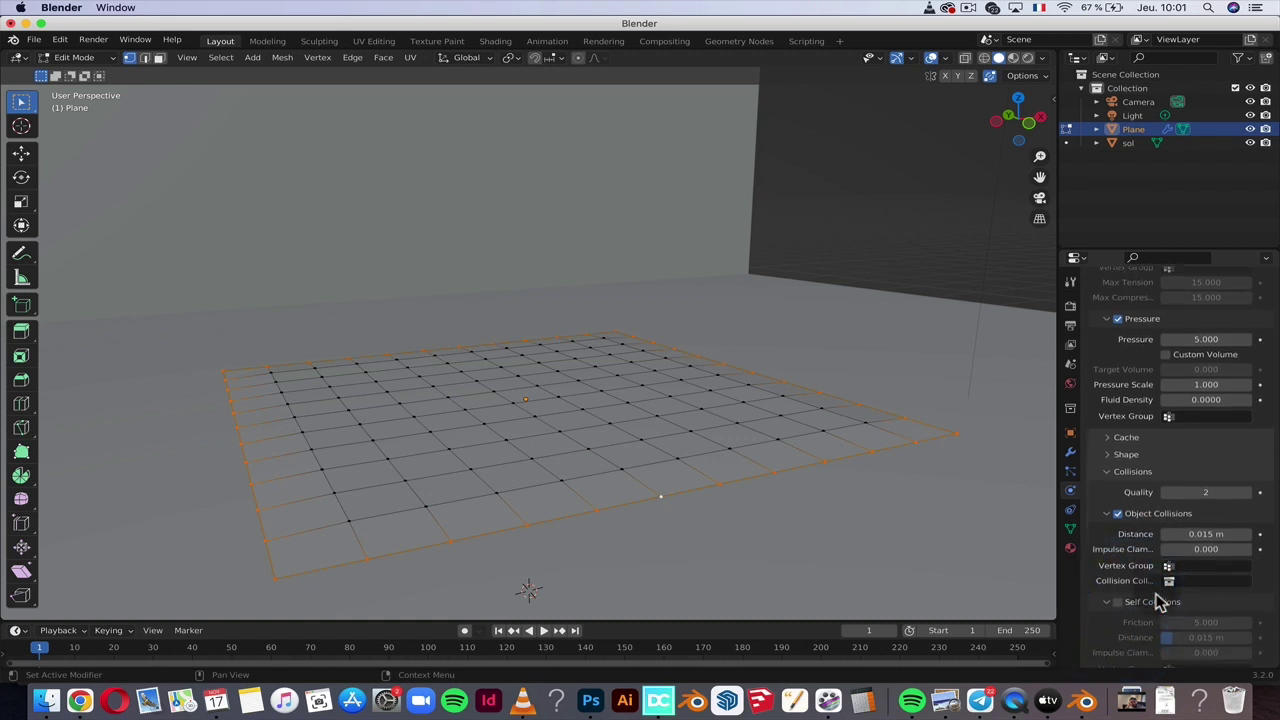
{"action": "scroll", "coordinate": [1153, 581], "scroll_direction": "up", "scroll_amount": 1}
{"action": "left_click", "coordinate": [1118, 623]}
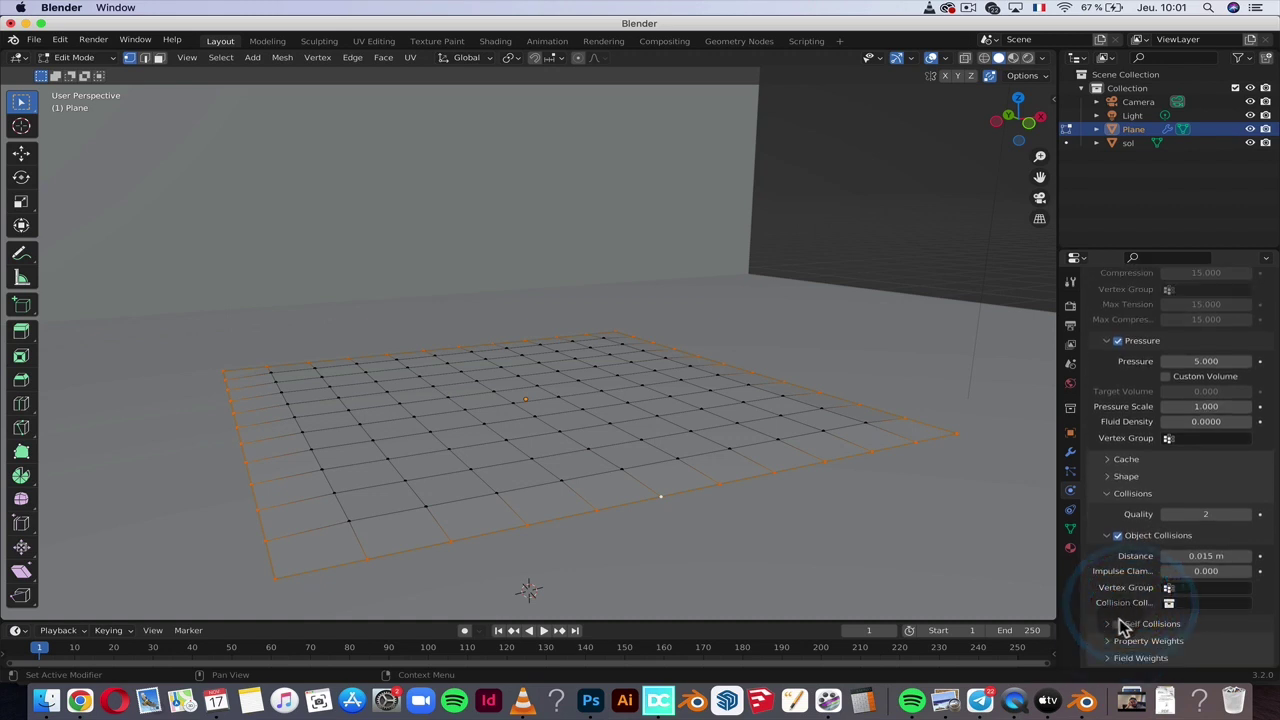
{"action": "left_click", "coordinate": [1233, 624]}
{"action": "scroll", "coordinate": [1225, 615], "scroll_direction": "down", "scroll_amount": 2}
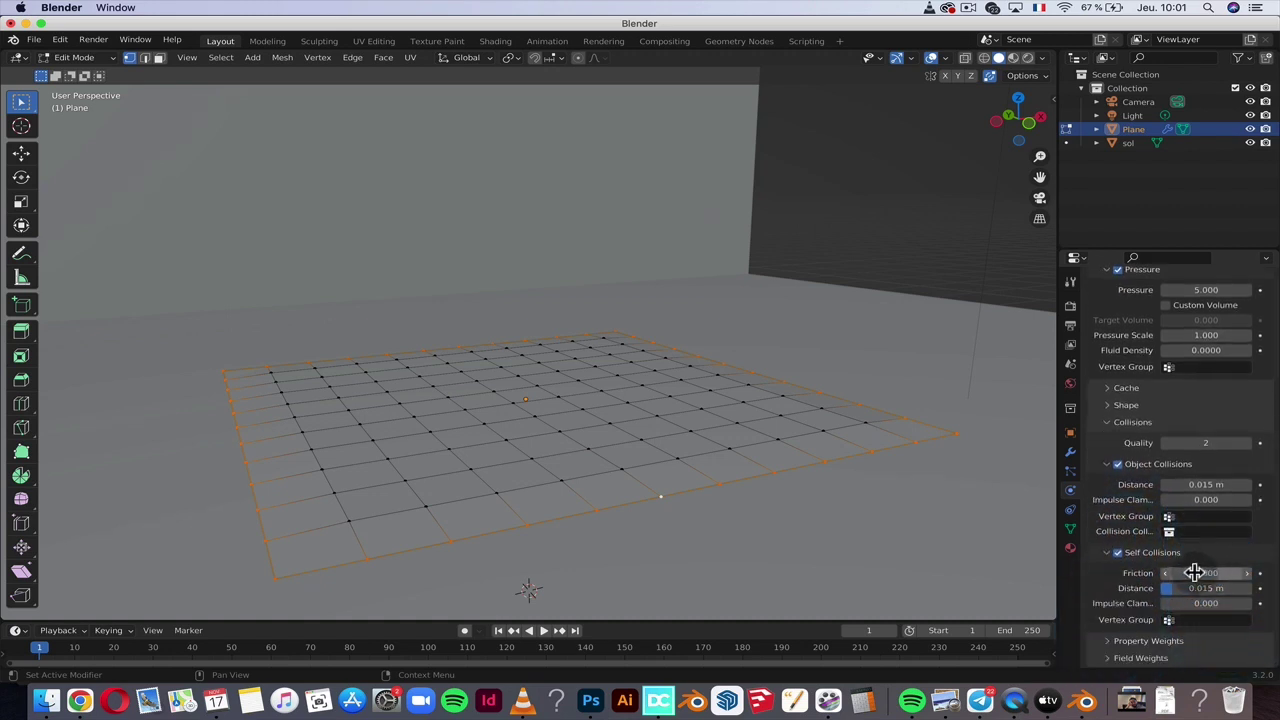
{"action": "left_click", "coordinate": [1200, 590]}
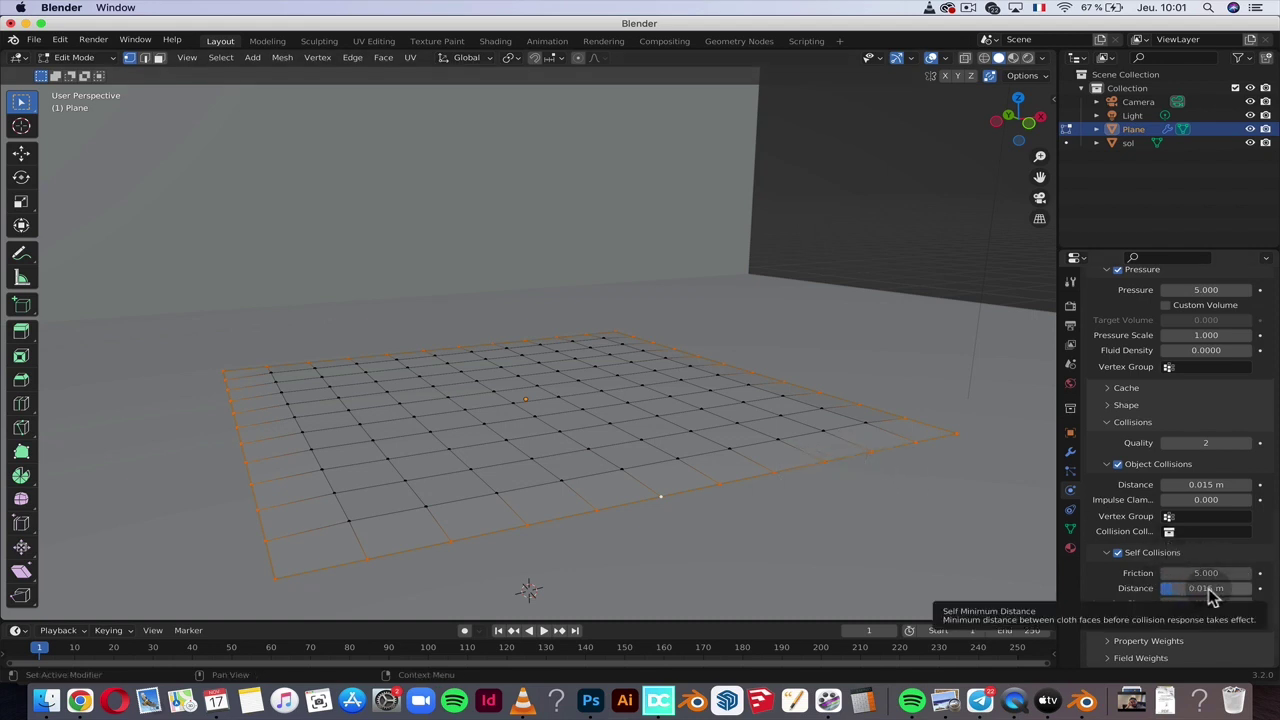
{"action": "left_click", "coordinate": [1208, 588]}
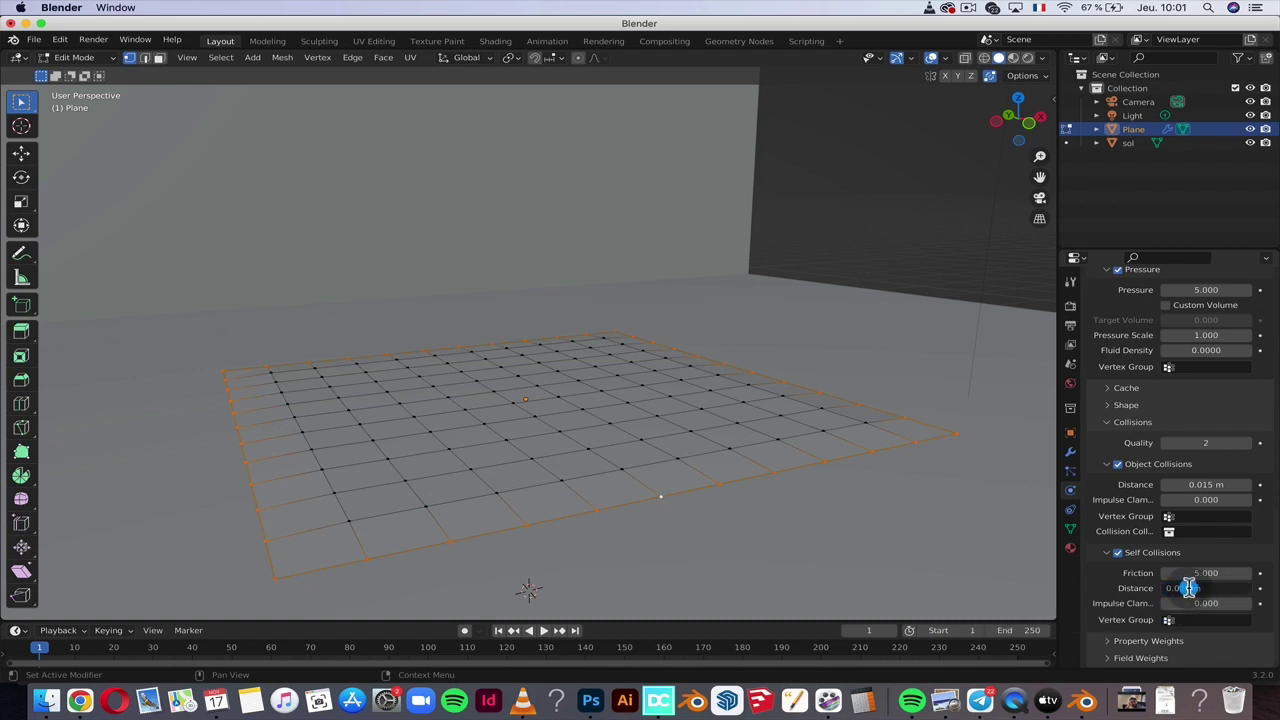
{"action": "left_click", "coordinate": [1188, 588]}
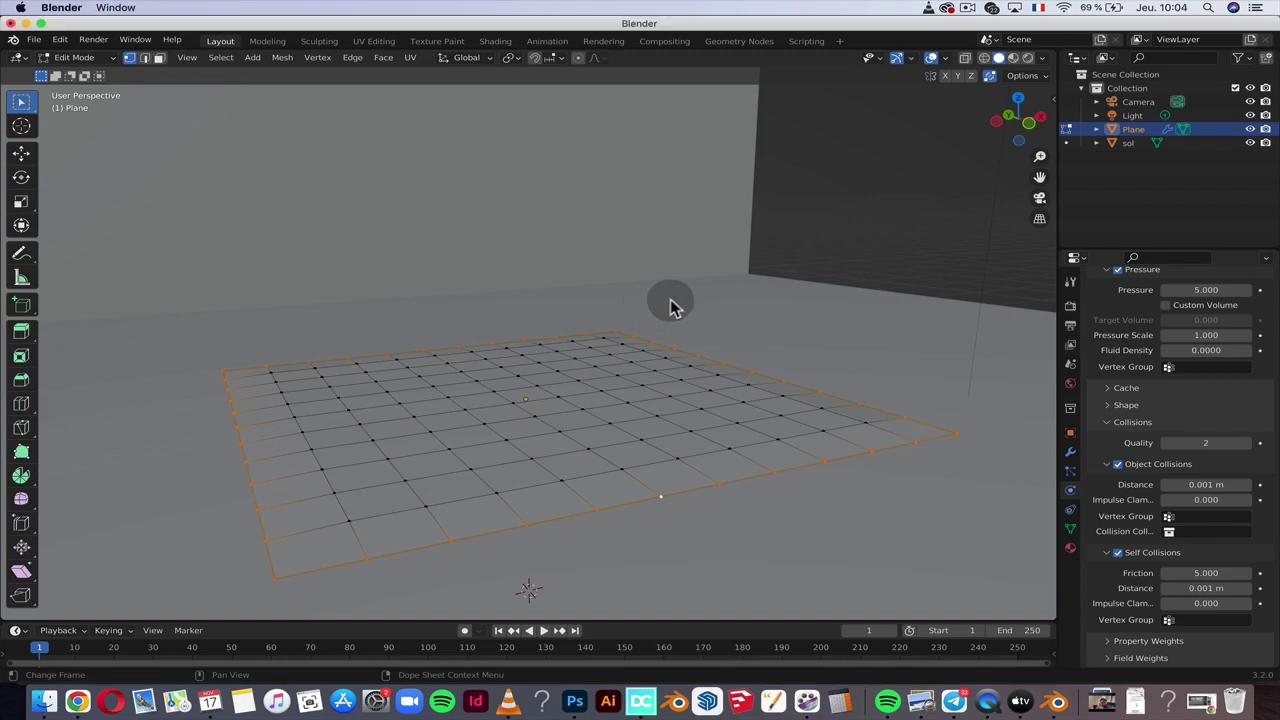
{"action": "left_click", "coordinate": [663, 294]}
{"action": "middle_click_drag", "start_coordinate": [477, 231], "coordinate": [478, 233]}
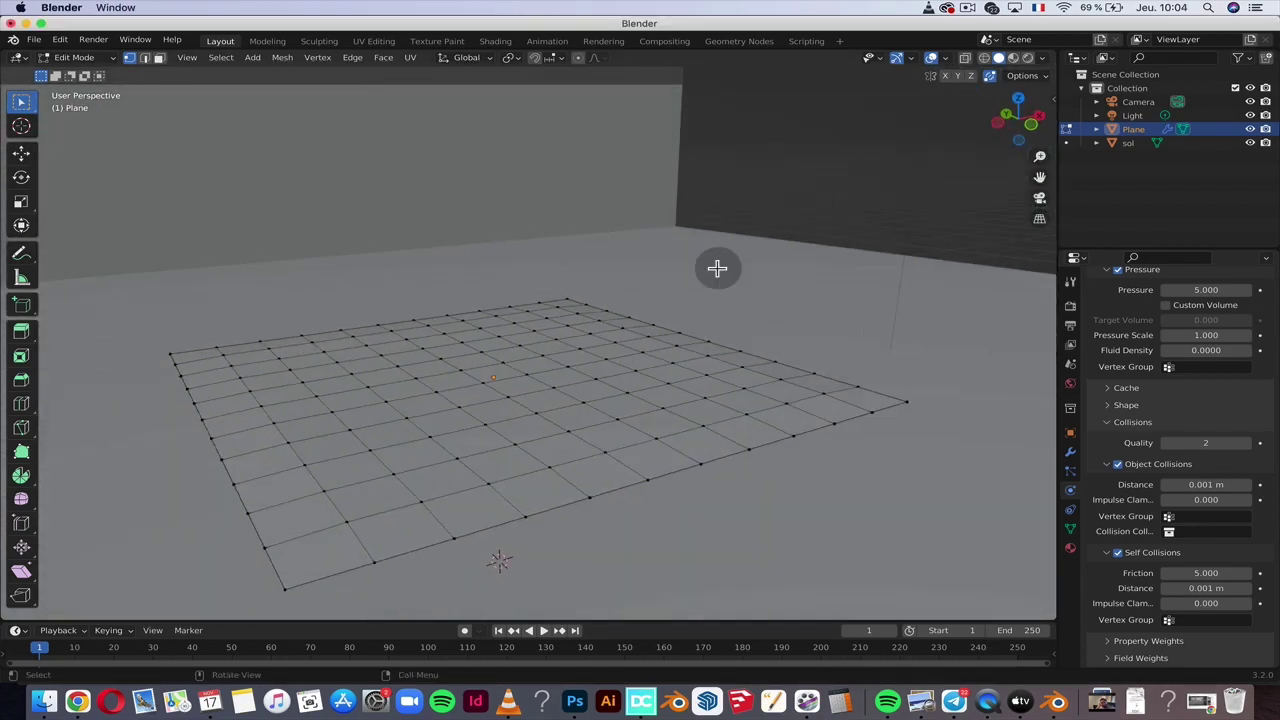
- Give the sol floor Collision physics with outer thickness 0.001, then play the simulation
{"action": "key", "text": "Tab"}
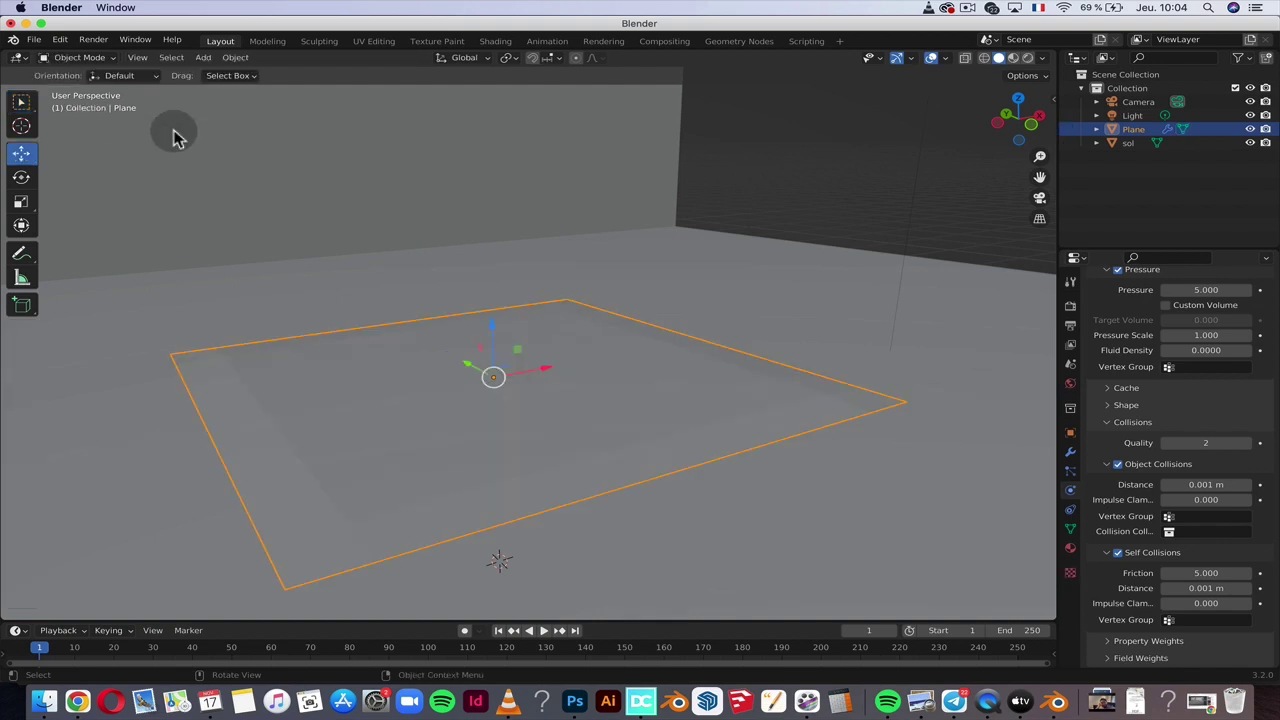
{"action": "left_click", "coordinate": [391, 189]}
{"action": "middle_click_drag", "start_coordinate": [500, 214], "coordinate": [586, 220]}
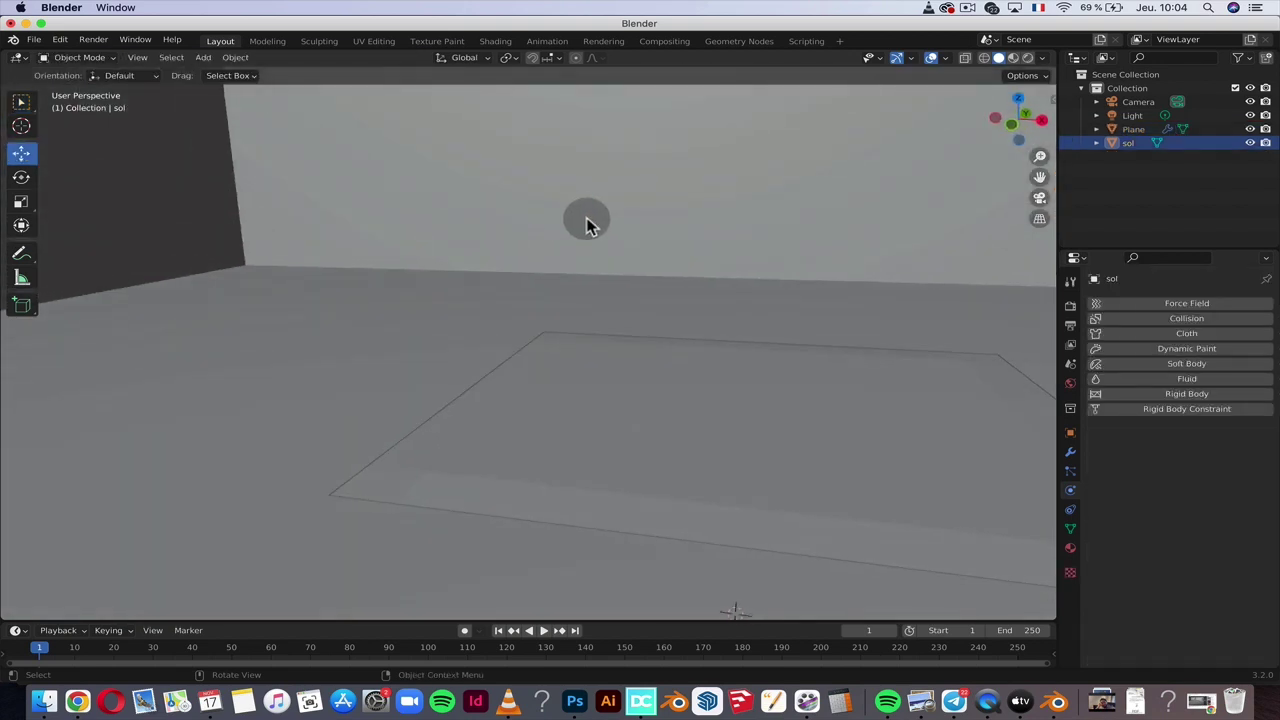
{"action": "left_click", "coordinate": [1150, 320]}
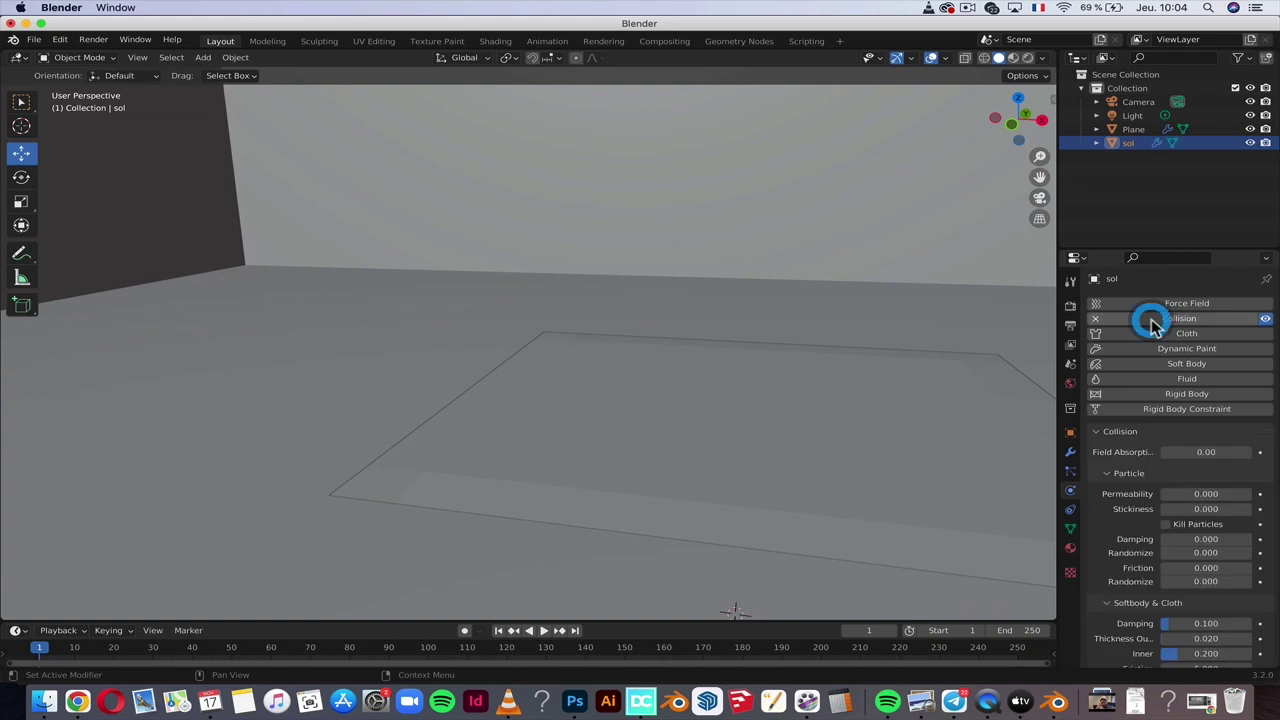
{"action": "scroll", "coordinate": [1194, 520], "scroll_direction": "down", "scroll_amount": 1}
{"action": "scroll", "coordinate": [1197, 522], "scroll_direction": "down", "scroll_amount": 1}
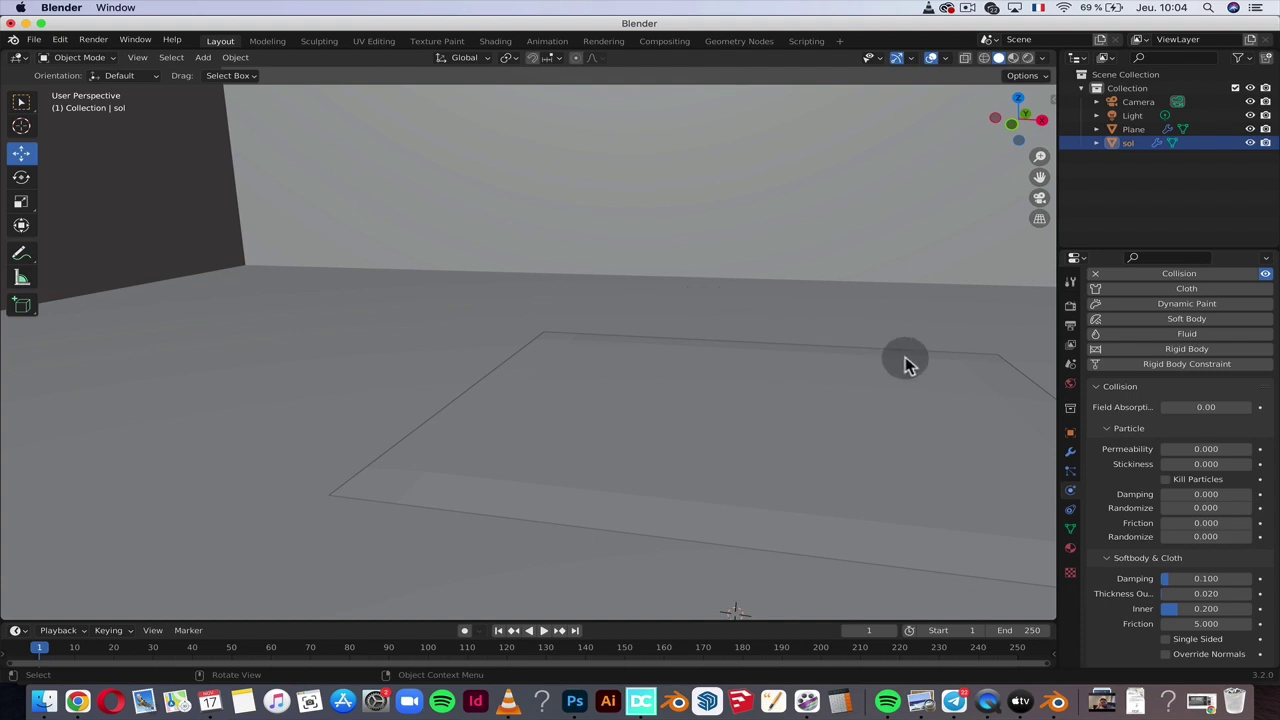
{"action": "left_click", "coordinate": [1196, 594]}
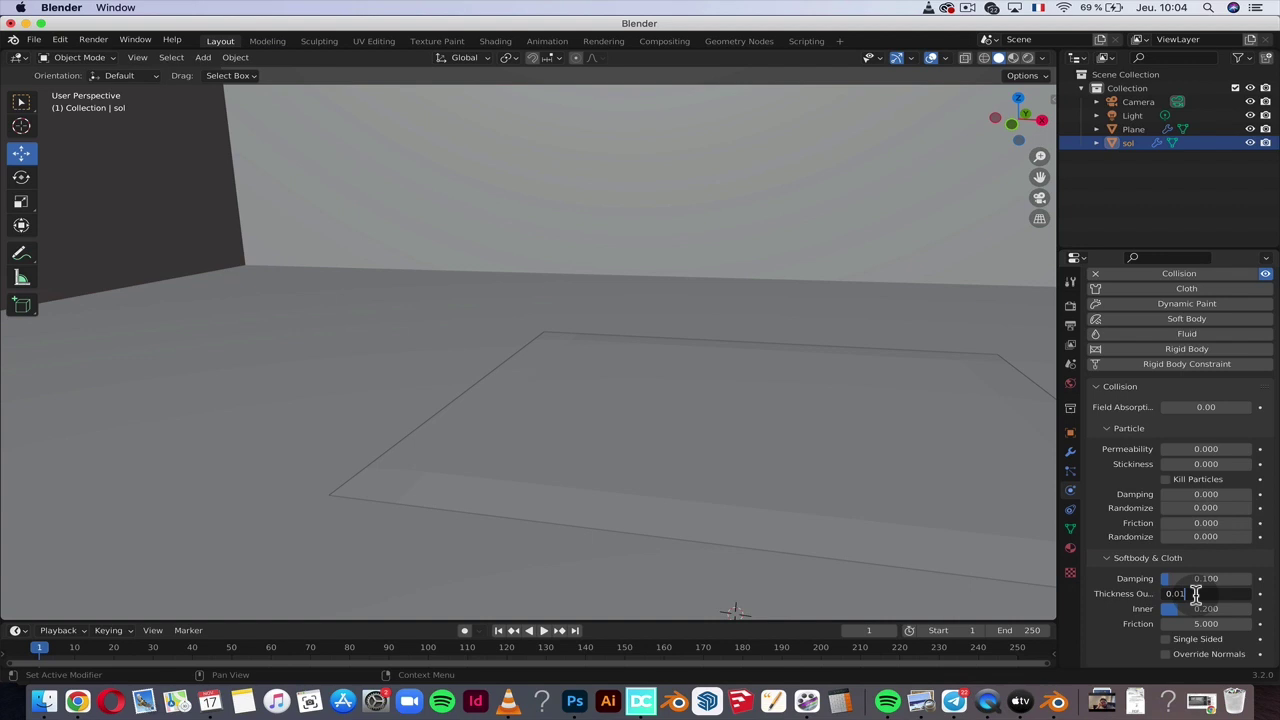
{"action": "key", "text": "Return"}
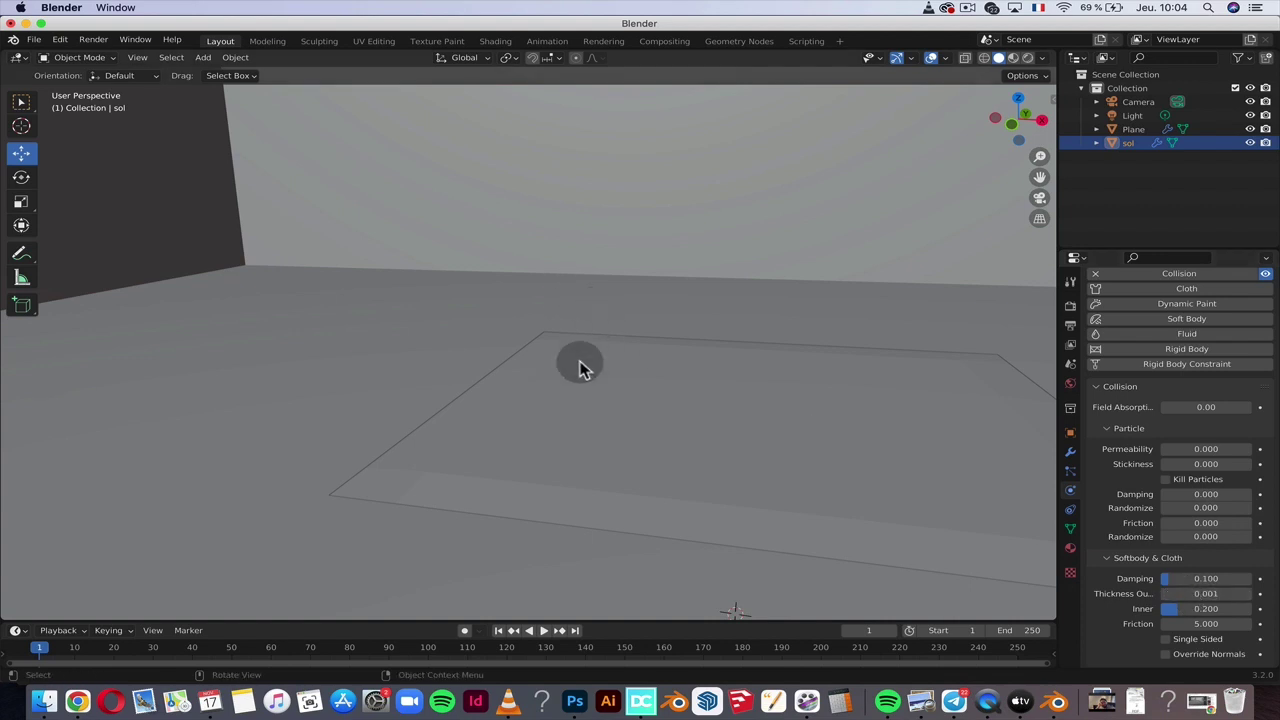
{"action": "middle_click_drag", "start_coordinate": [582, 368], "coordinate": [582, 368]}
{"action": "key", "text": "space"}
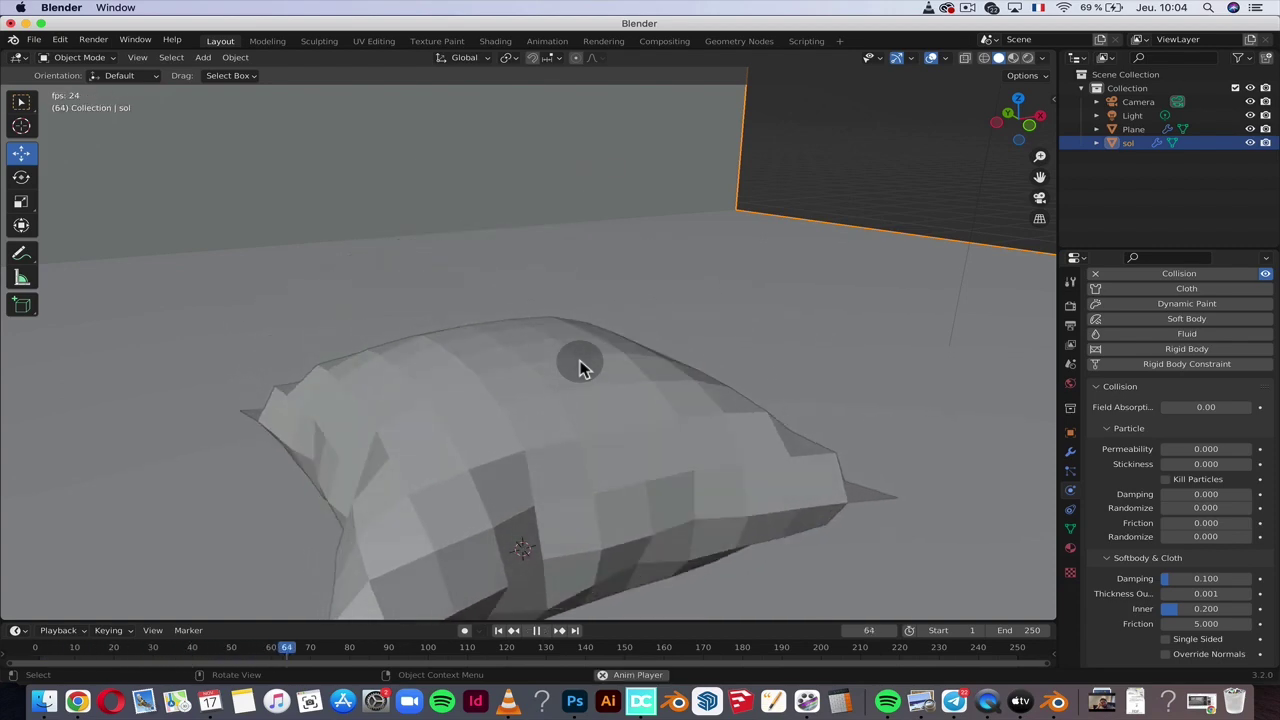
- Add a Subdivision Surface modifier to the cushion with viewport levels 3
{"action": "scroll", "coordinate": [580, 367], "scroll_direction": "up", "scroll_amount": 5}
{"action": "scroll", "coordinate": [580, 367], "scroll_direction": "down", "scroll_amount": 8}
{"action": "scroll", "coordinate": [580, 367], "scroll_direction": "up", "scroll_amount": 4}
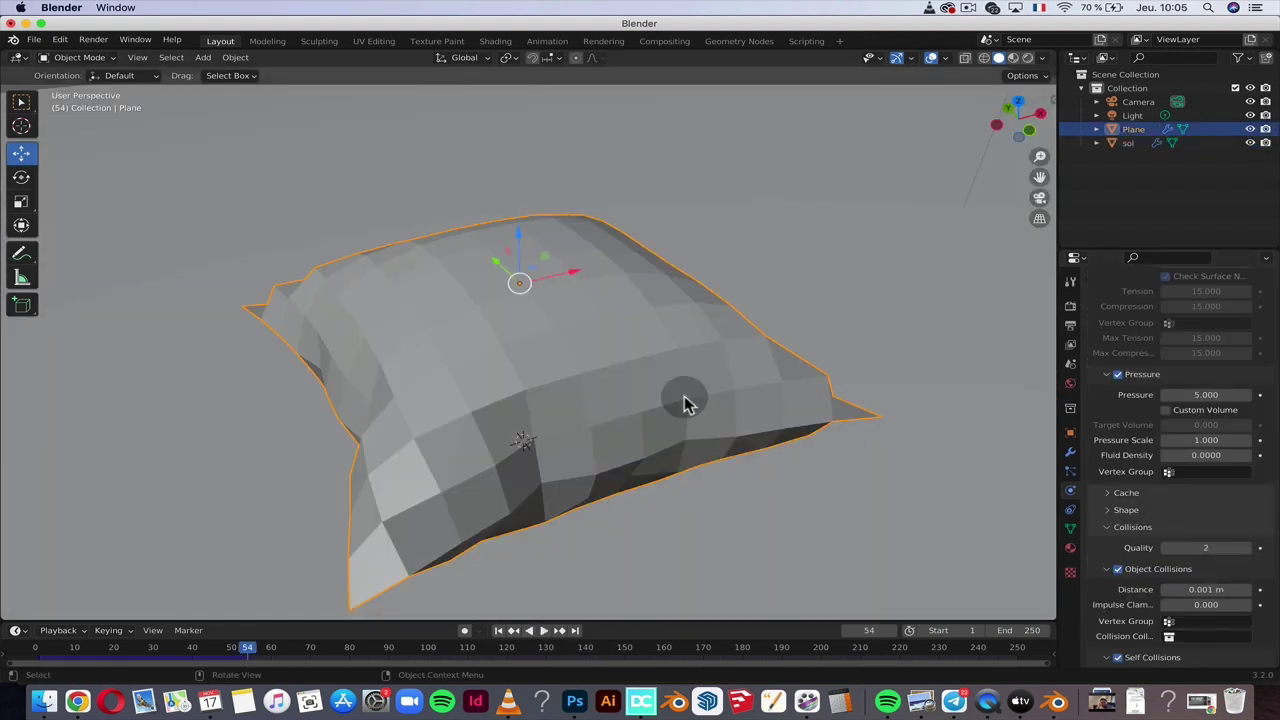
{"action": "left_click", "coordinate": [649, 371]}
{"action": "left_click", "coordinate": [1070, 452]}
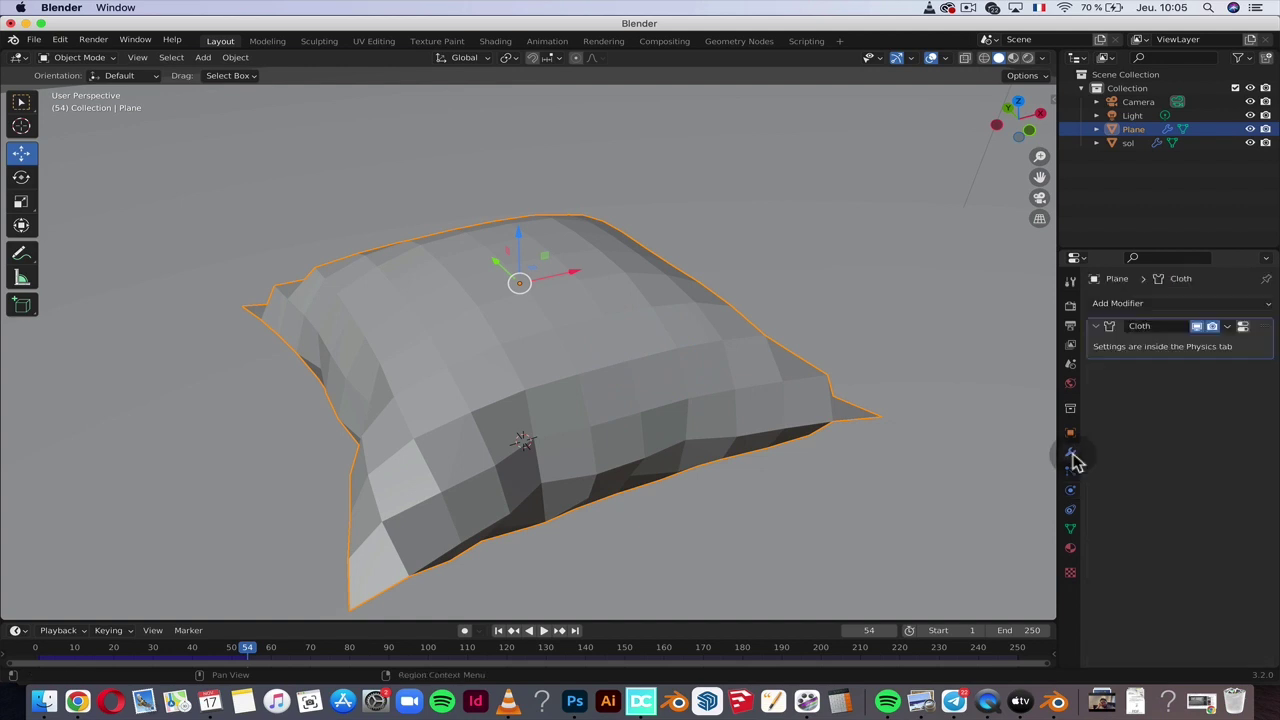
{"action": "left_click", "coordinate": [1166, 304]}
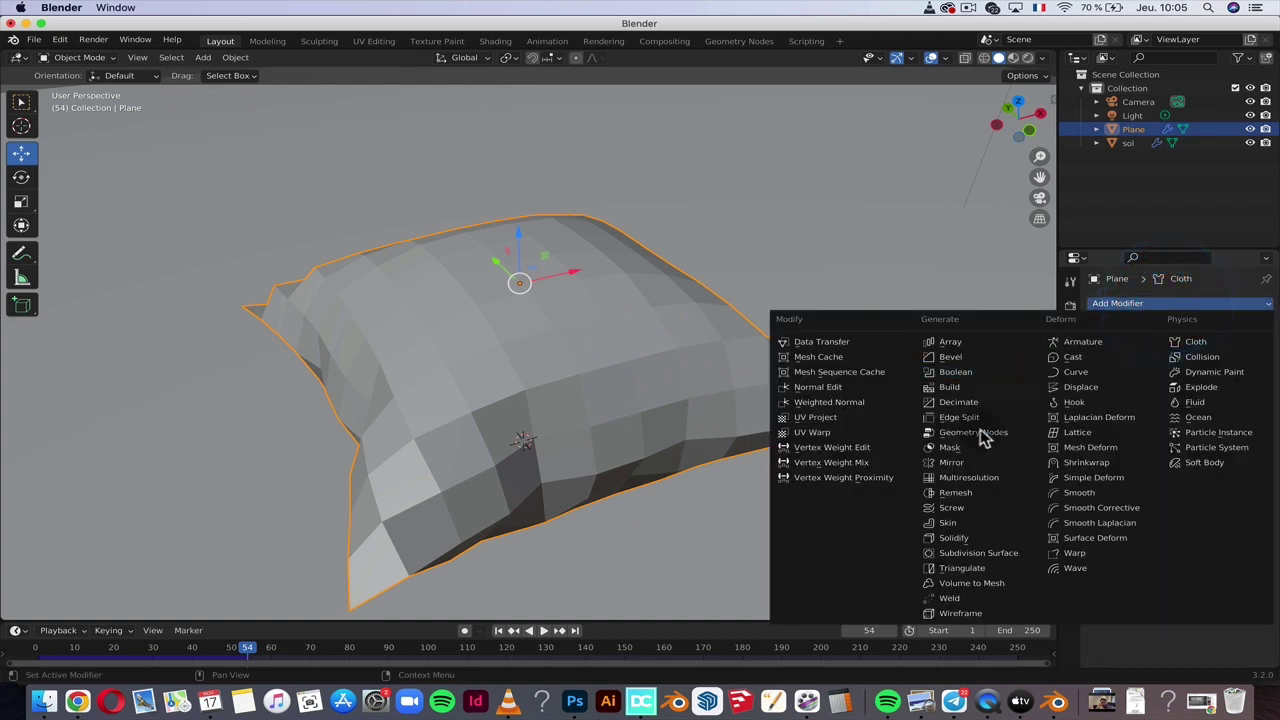
{"action": "left_click", "coordinate": [955, 555]}
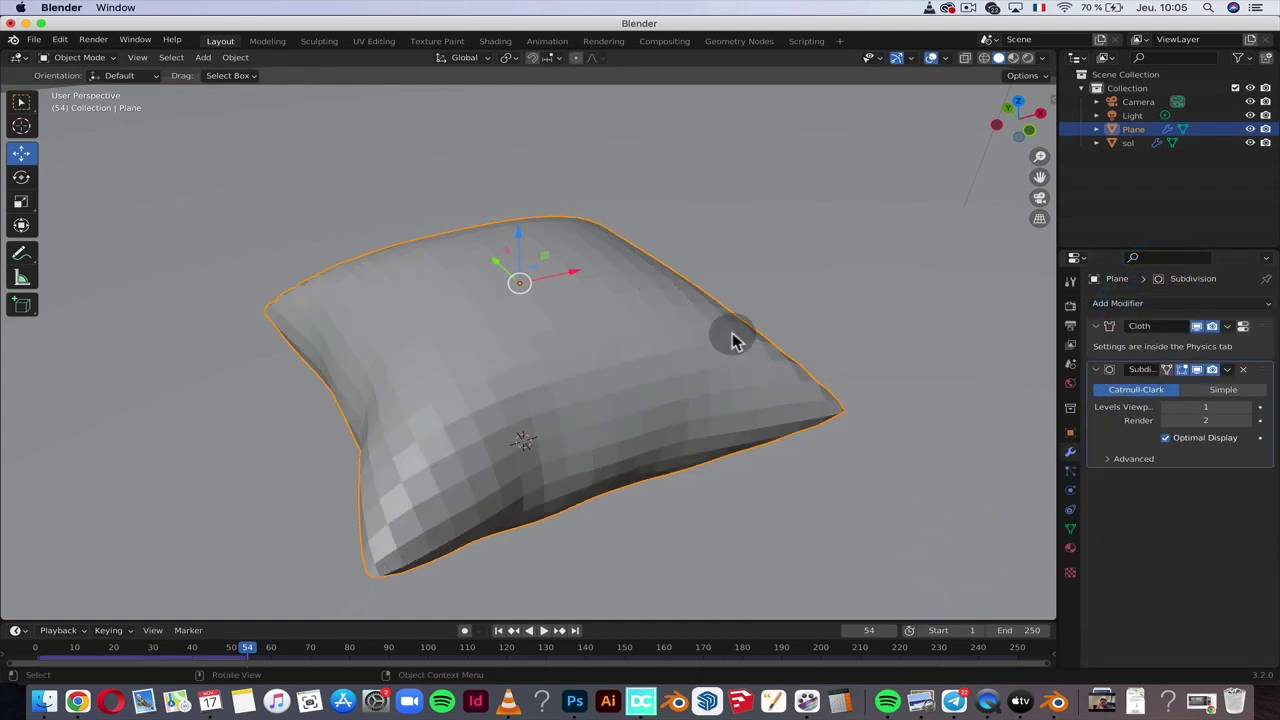
{"action": "middle_click_drag", "start_coordinate": [734, 338], "coordinate": [743, 337]}
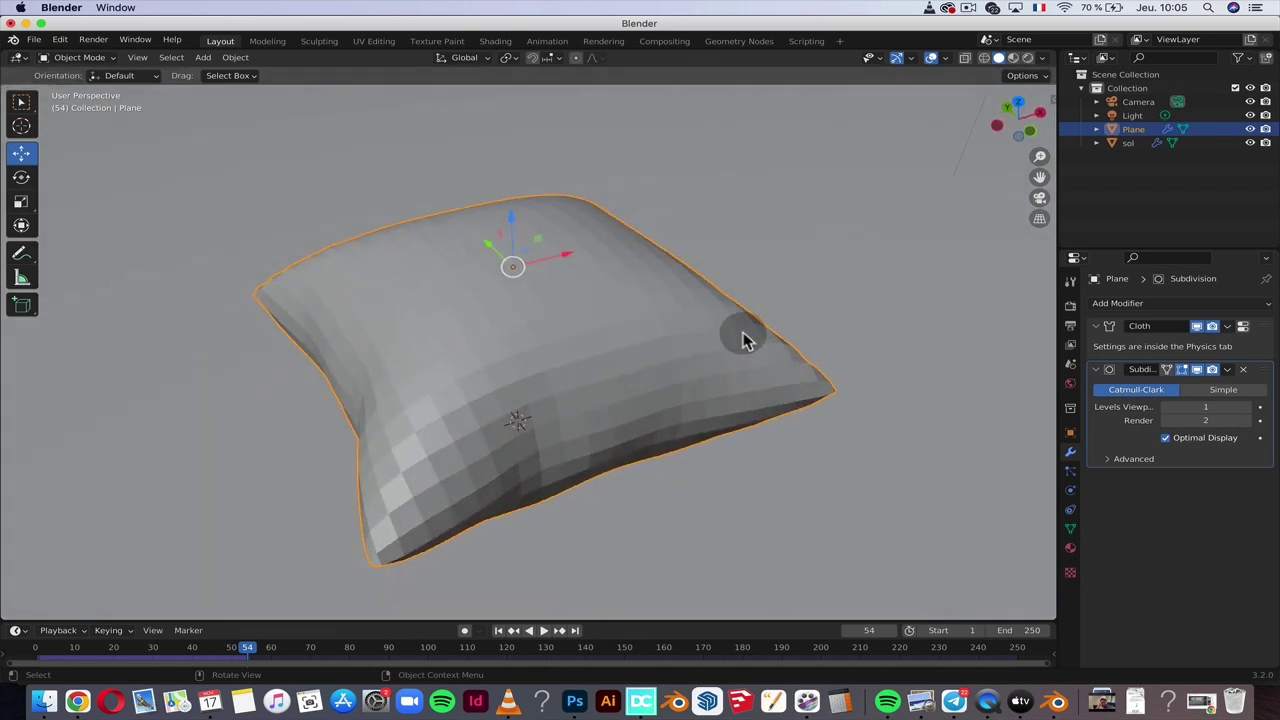
{"action": "left_click", "coordinate": [1245, 407]}
{"action": "left_click", "coordinate": [1245, 407]}
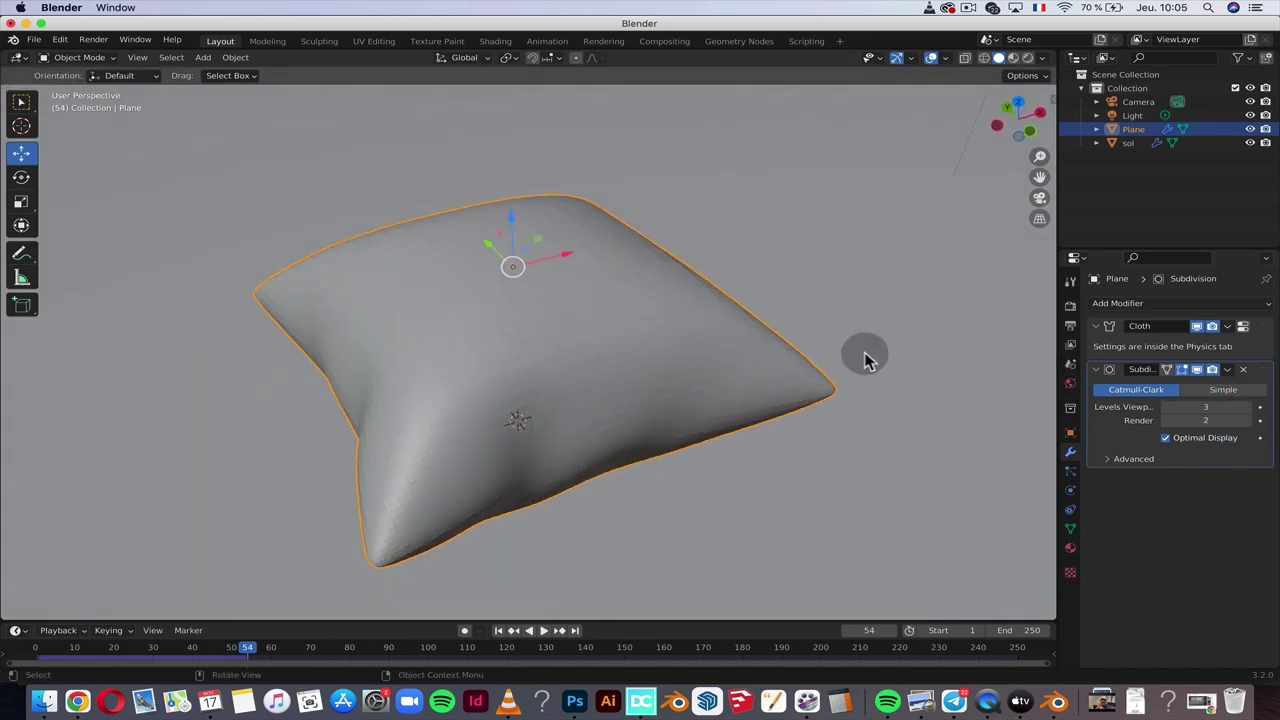
- Shade the cushion smooth and rewind the timeline to frame 0
{"action": "right_click", "coordinate": [634, 329]}
{"action": "left_click", "coordinate": [634, 329]}
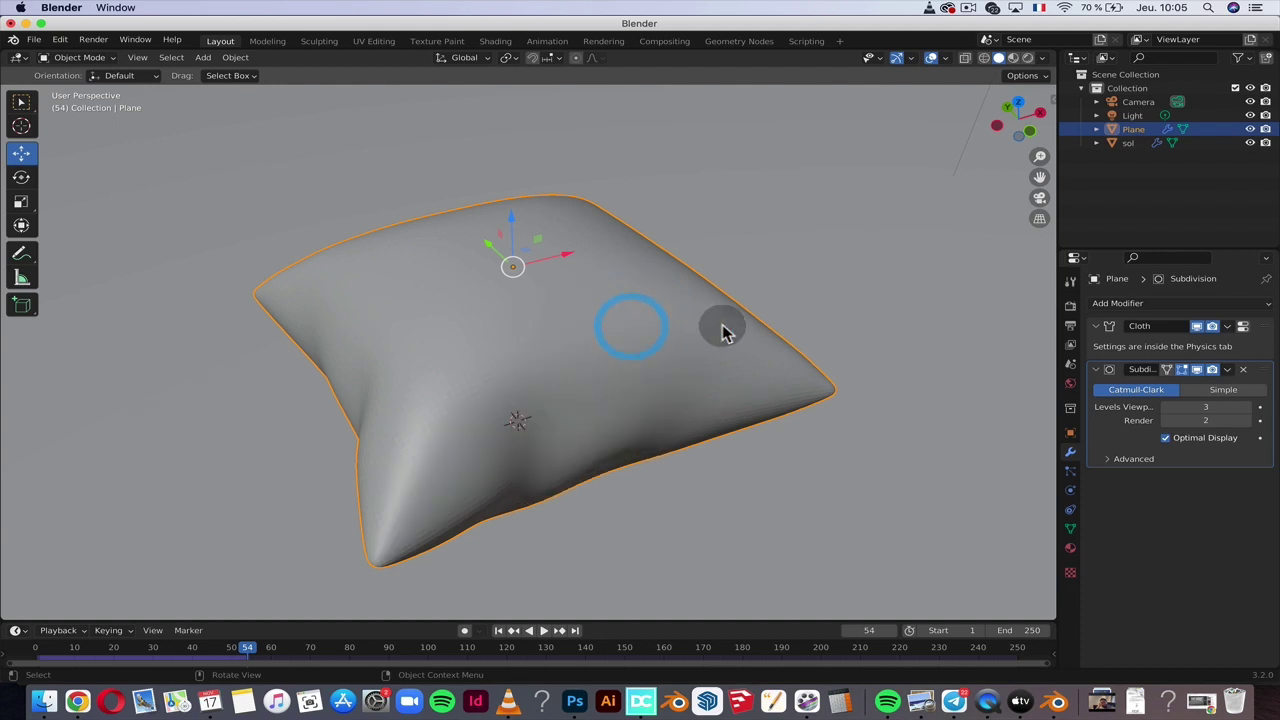
{"action": "middle_click_drag", "start_coordinate": [722, 324], "coordinate": [722, 324]}
{"action": "scroll", "coordinate": [722, 324], "scroll_direction": "down", "scroll_amount": 1}
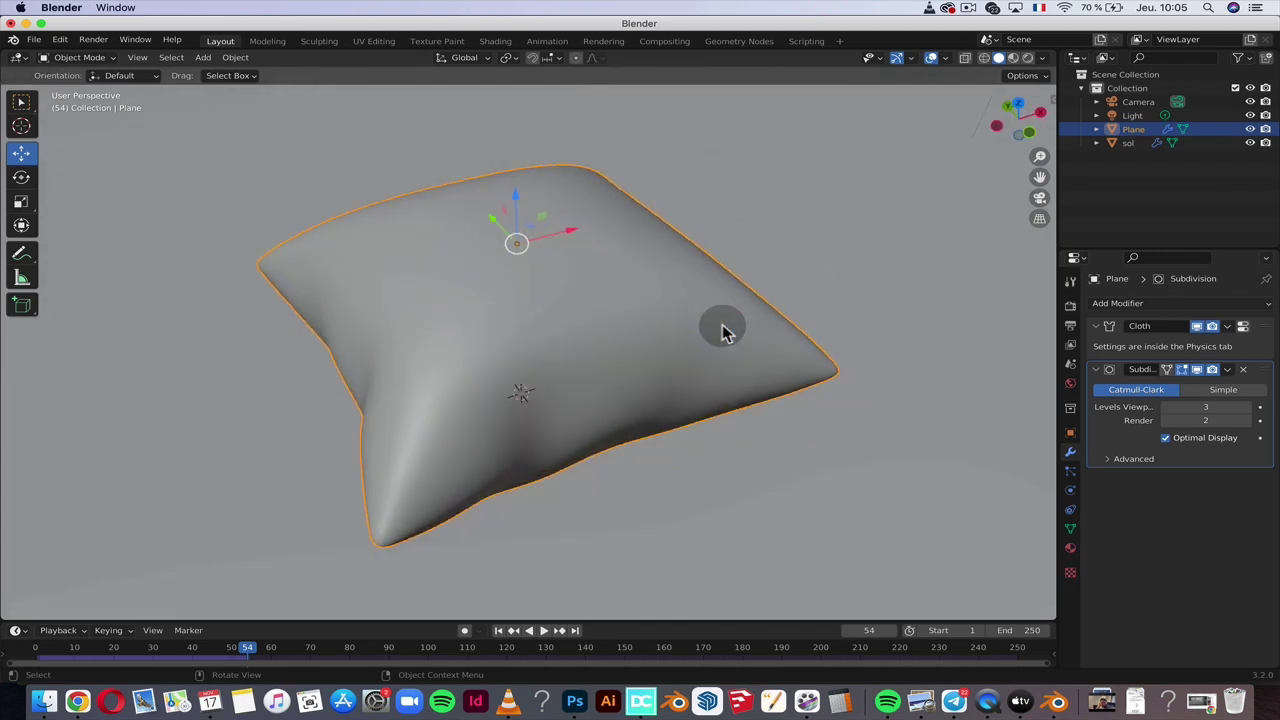
{"action": "scroll", "coordinate": [722, 324], "scroll_direction": "down", "scroll_amount": 1}
{"action": "scroll", "coordinate": [722, 324], "scroll_direction": "down", "scroll_amount": 1}
{"action": "scroll", "coordinate": [722, 324], "scroll_direction": "down", "scroll_amount": 1}
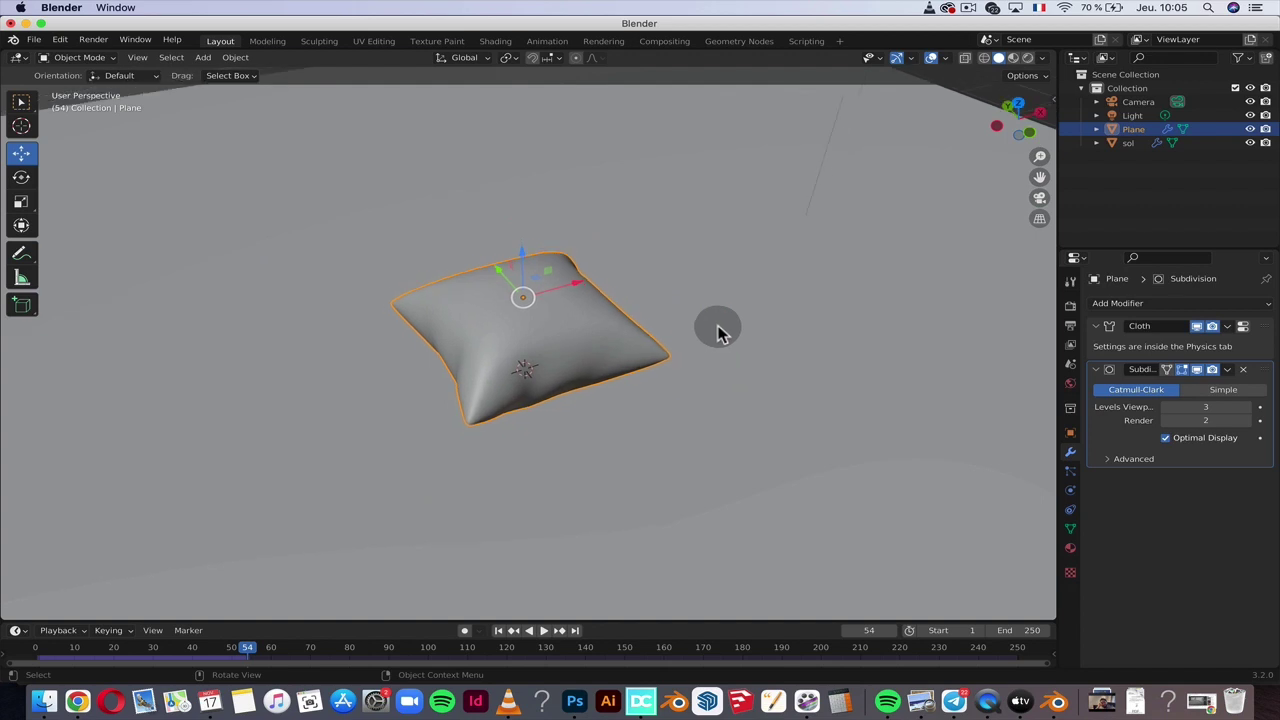
{"action": "middle_click_drag", "start_coordinate": [722, 324], "coordinate": [696, 350]}
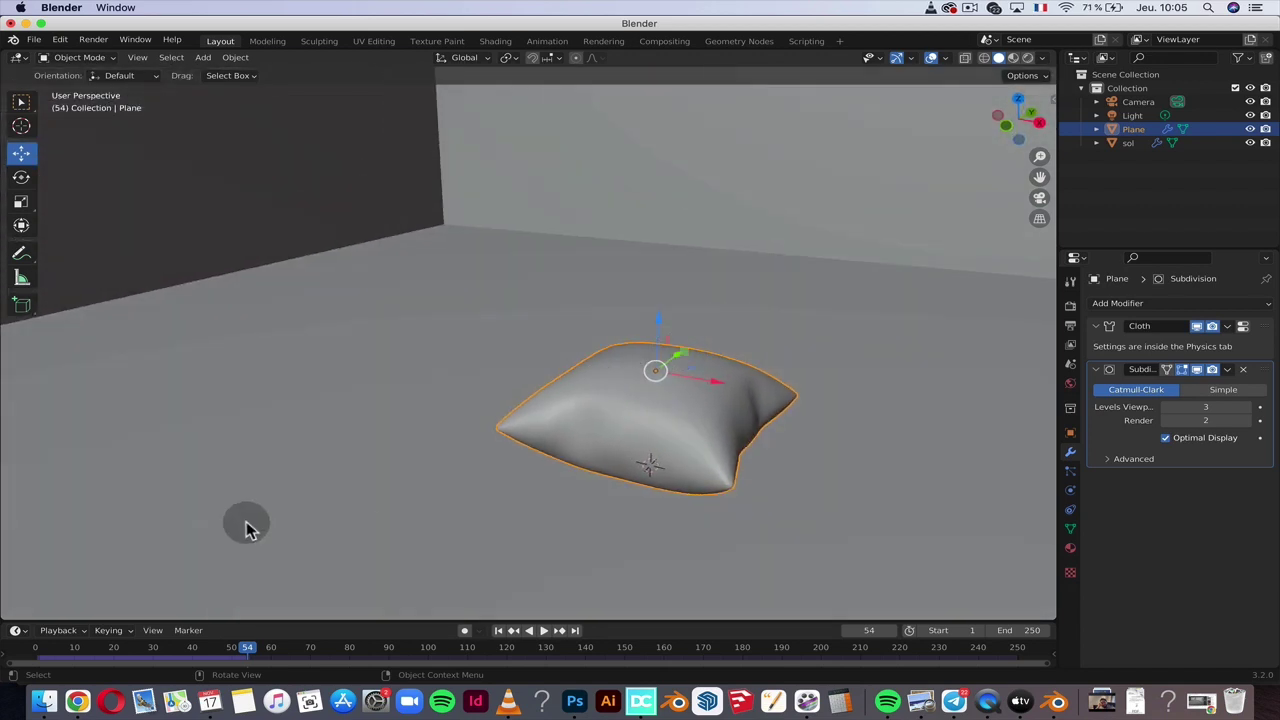
{"action": "left_click_drag", "start_coordinate": [118, 645], "coordinate": [35, 647]}
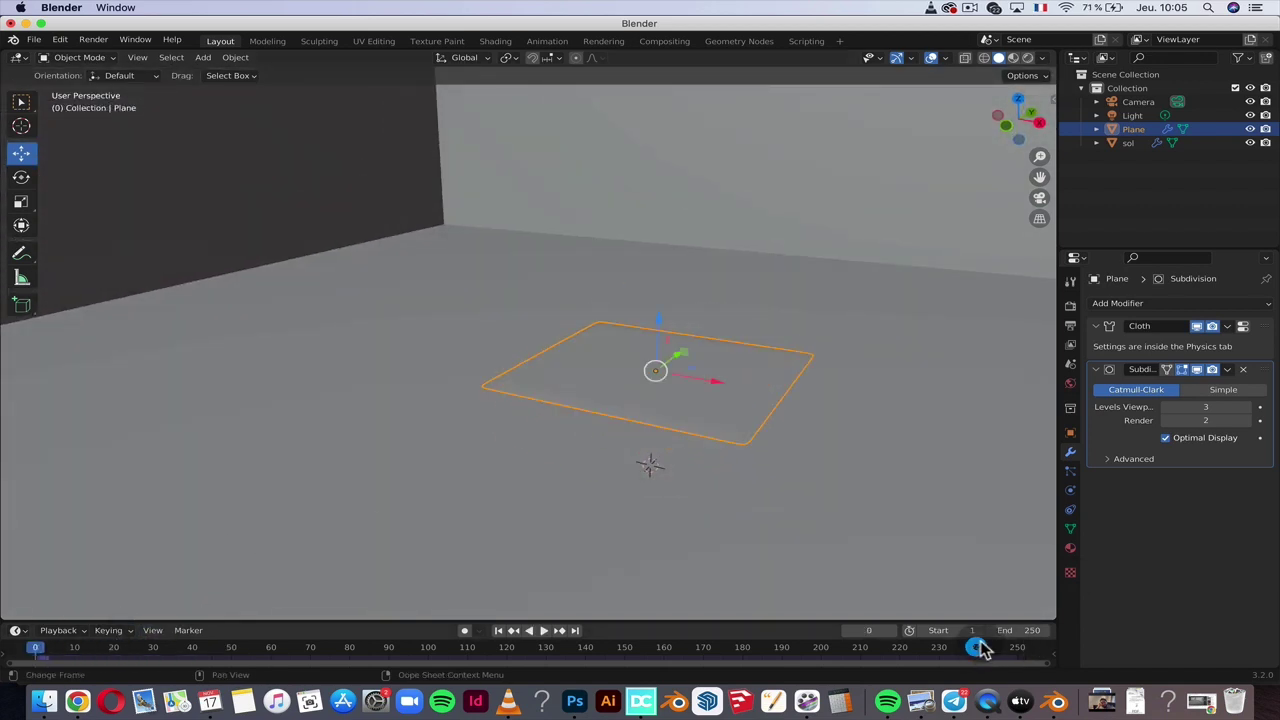
- Apply the Cloth and Subdivision modifiers to bake the pillow shape into the mesh
{"action": "left_click", "coordinate": [600, 388]}
{"action": "left_click_drag", "start_coordinate": [705, 378], "coordinate": [225, 310]}
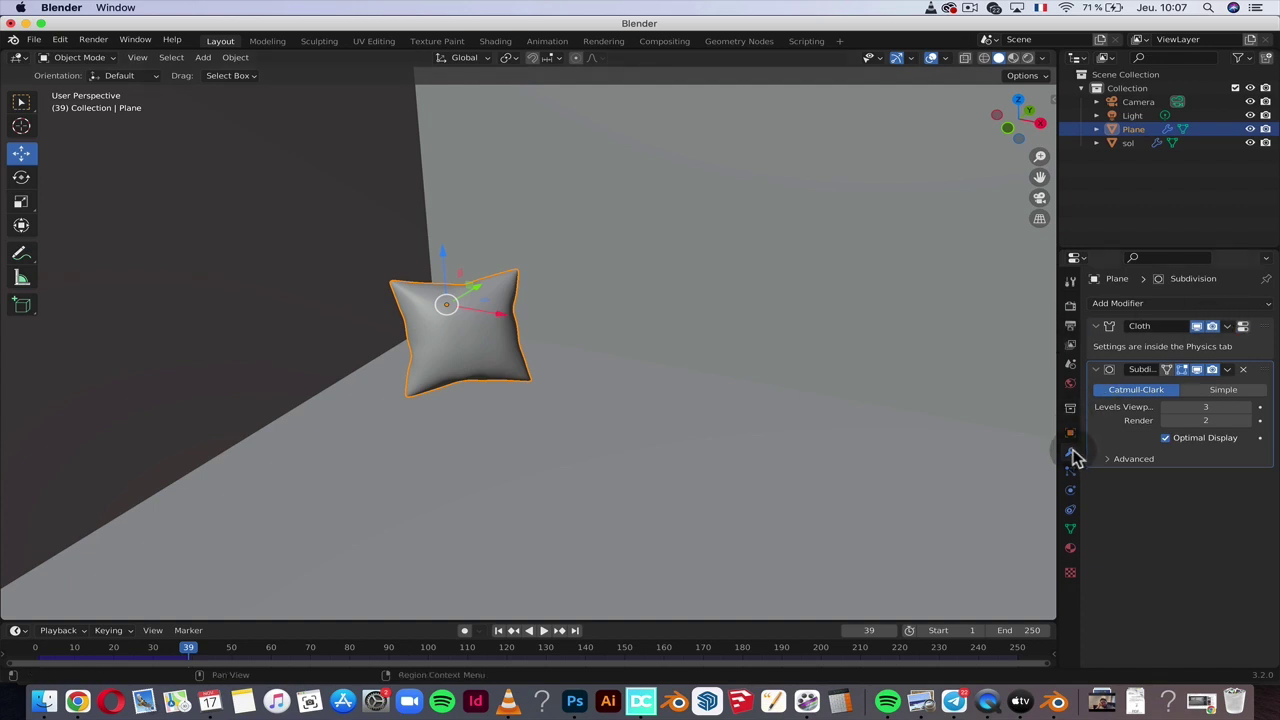
{"action": "left_click", "coordinate": [1241, 327]}
{"action": "left_click", "coordinate": [1210, 342]}
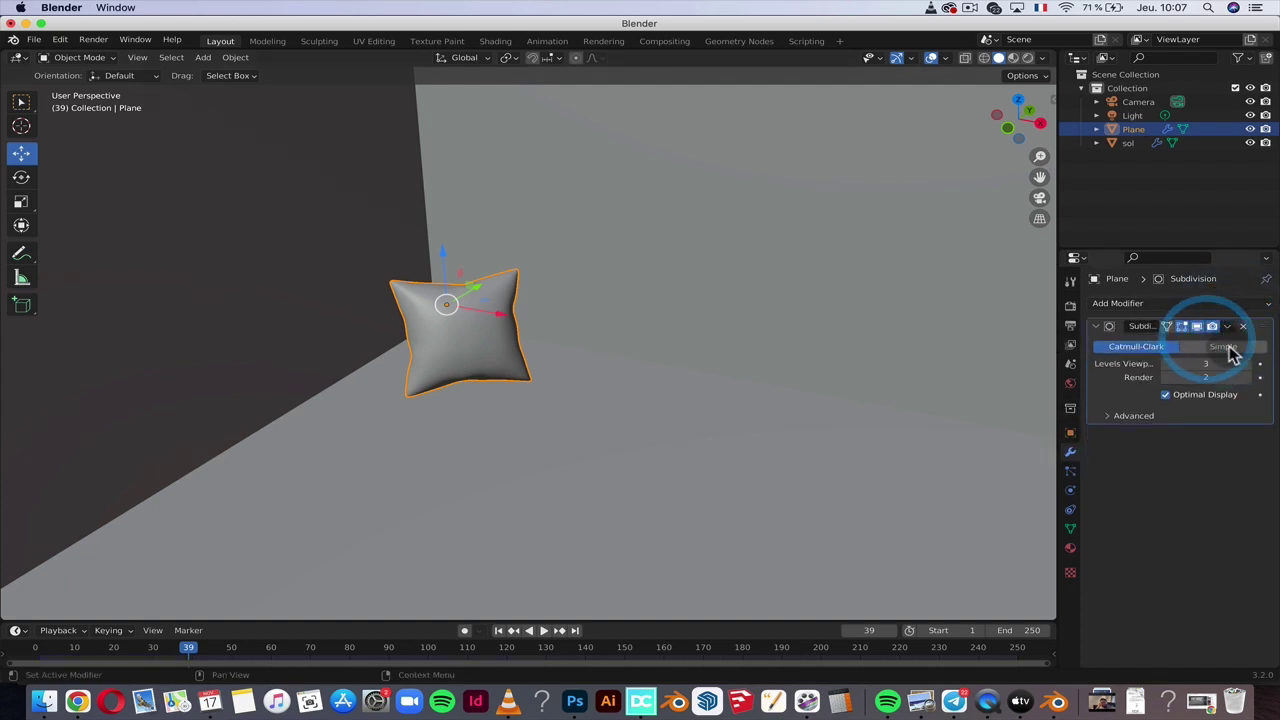
{"action": "left_click", "coordinate": [1227, 326]}
{"action": "left_click", "coordinate": [1210, 342]}
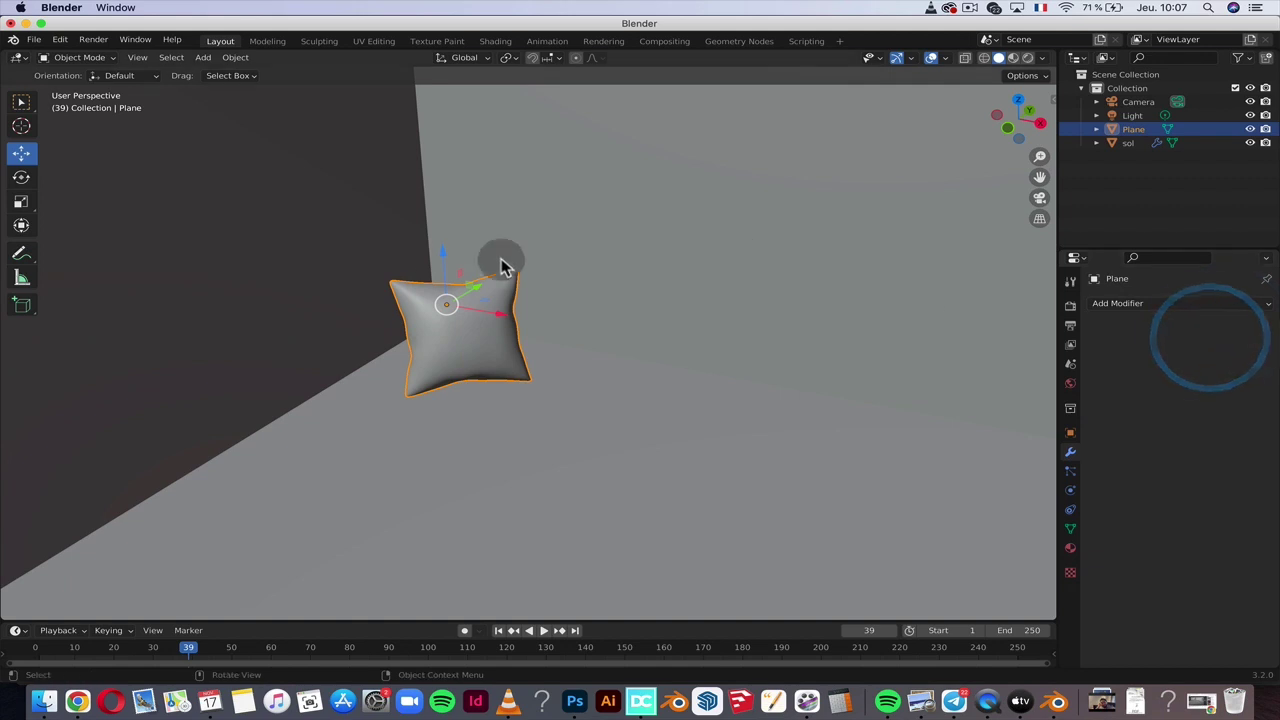
- Hide the sol floor object in the Outliner
{"action": "scroll", "coordinate": [427, 290], "scroll_direction": "left", "scroll_amount": 5}
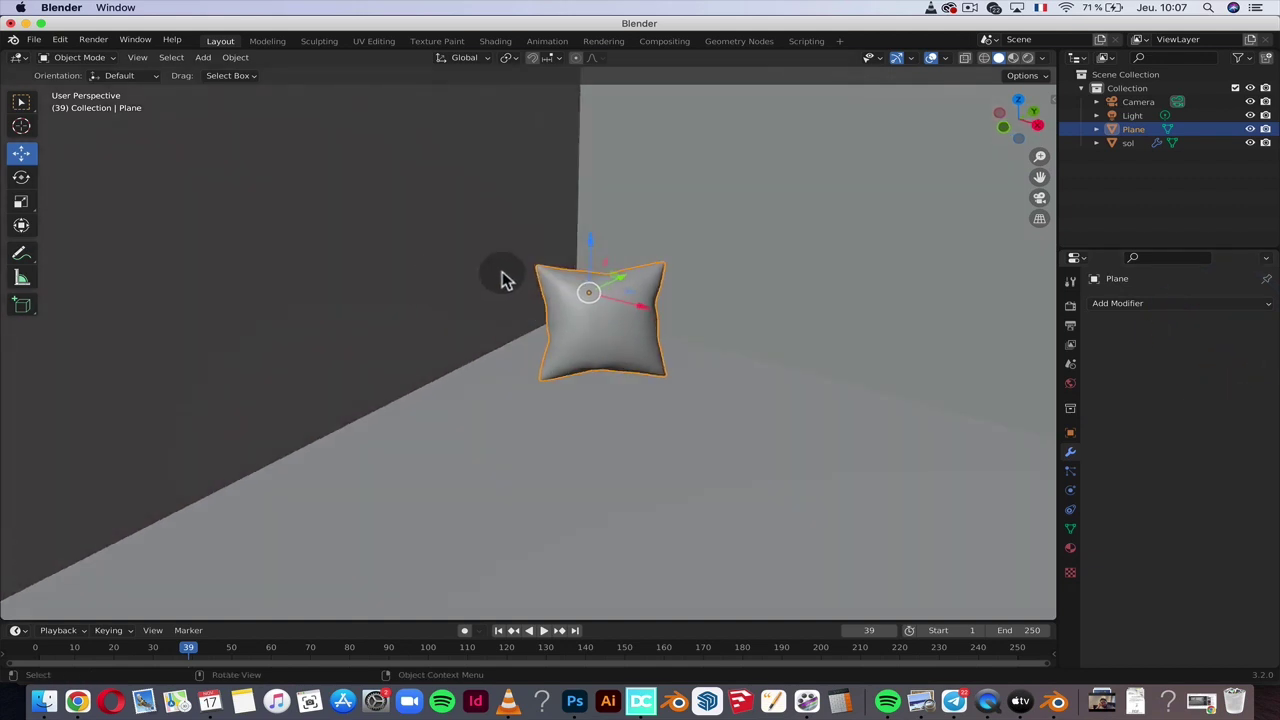
{"action": "left_click", "coordinate": [1249, 143]}
{"action": "scroll", "coordinate": [643, 266], "scroll_direction": "left", "scroll_amount": 5}
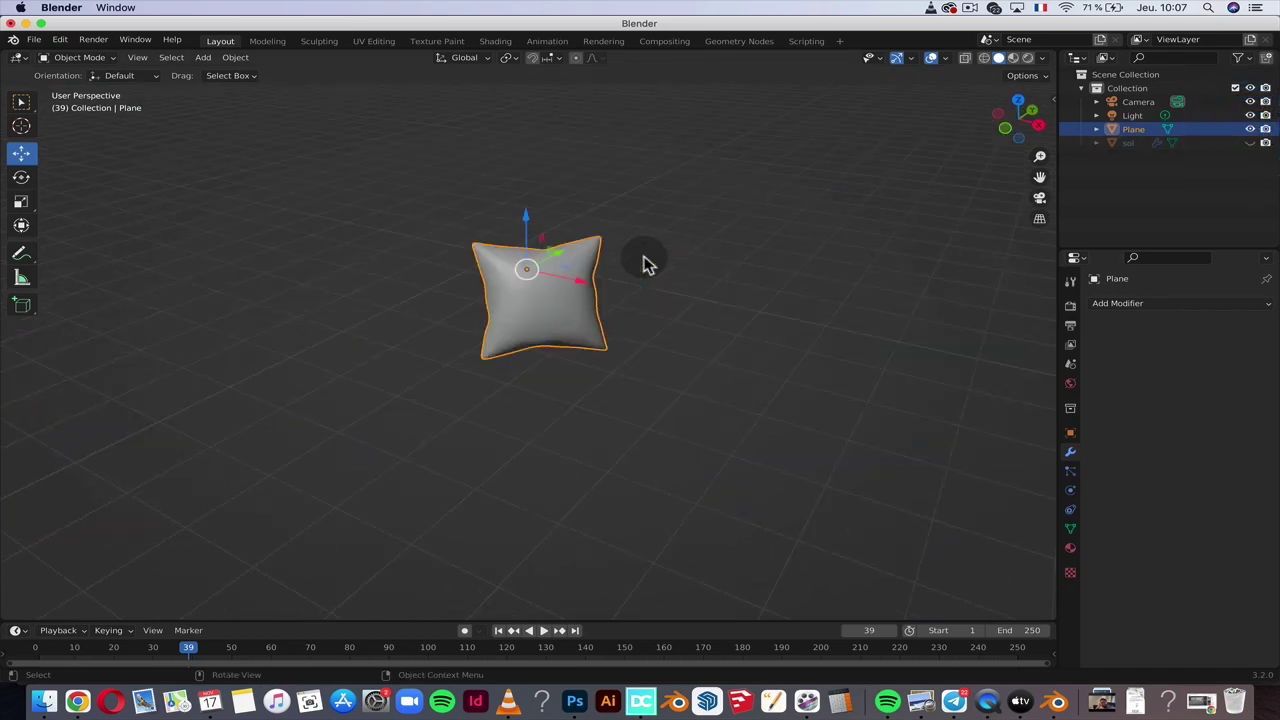
{"action": "scroll", "coordinate": [620, 255], "scroll_direction": "left", "scroll_amount": 3}
{"action": "scroll", "coordinate": [597, 243], "scroll_direction": "left", "scroll_amount": 3}
{"action": "scroll", "coordinate": [594, 240], "scroll_direction": "left", "scroll_amount": 3}
{"action": "scroll", "coordinate": [593, 245], "scroll_direction": "left", "scroll_amount": 3}
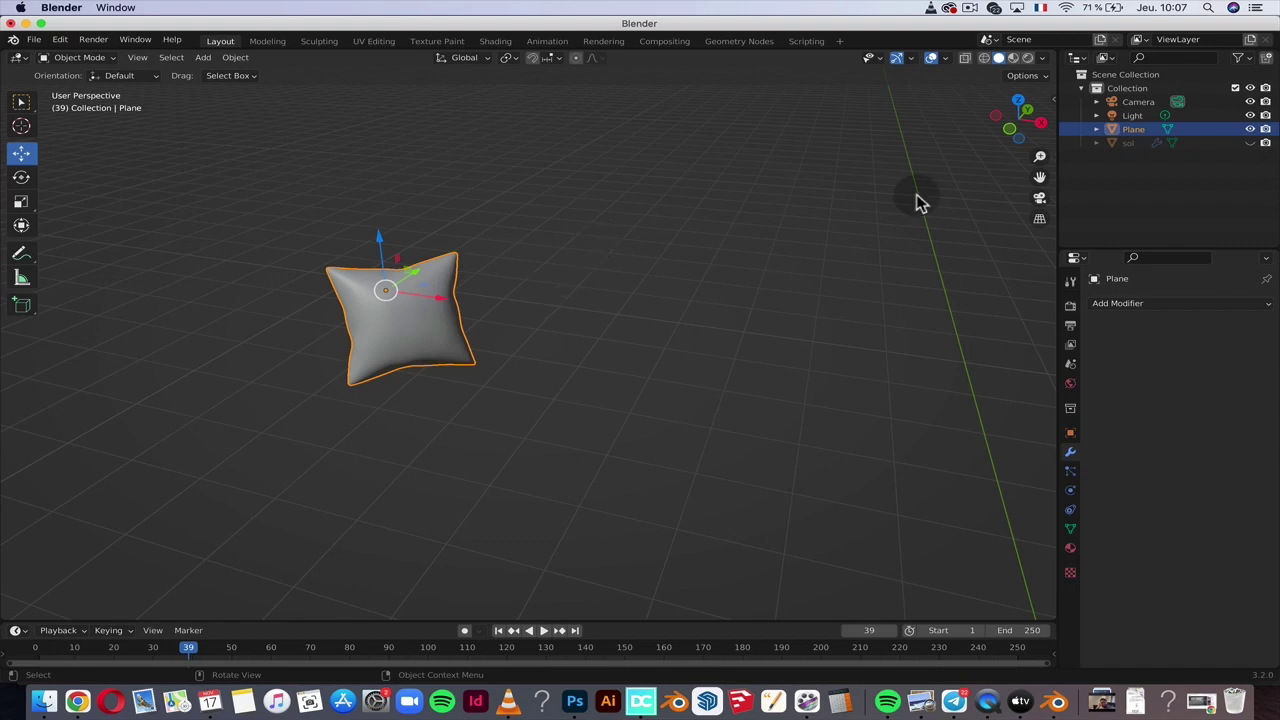
- Centre the cushion at Location X 0, Y 0 and enter Edit Mode on its mesh
{"action": "left_click", "coordinate": [1053, 100]}
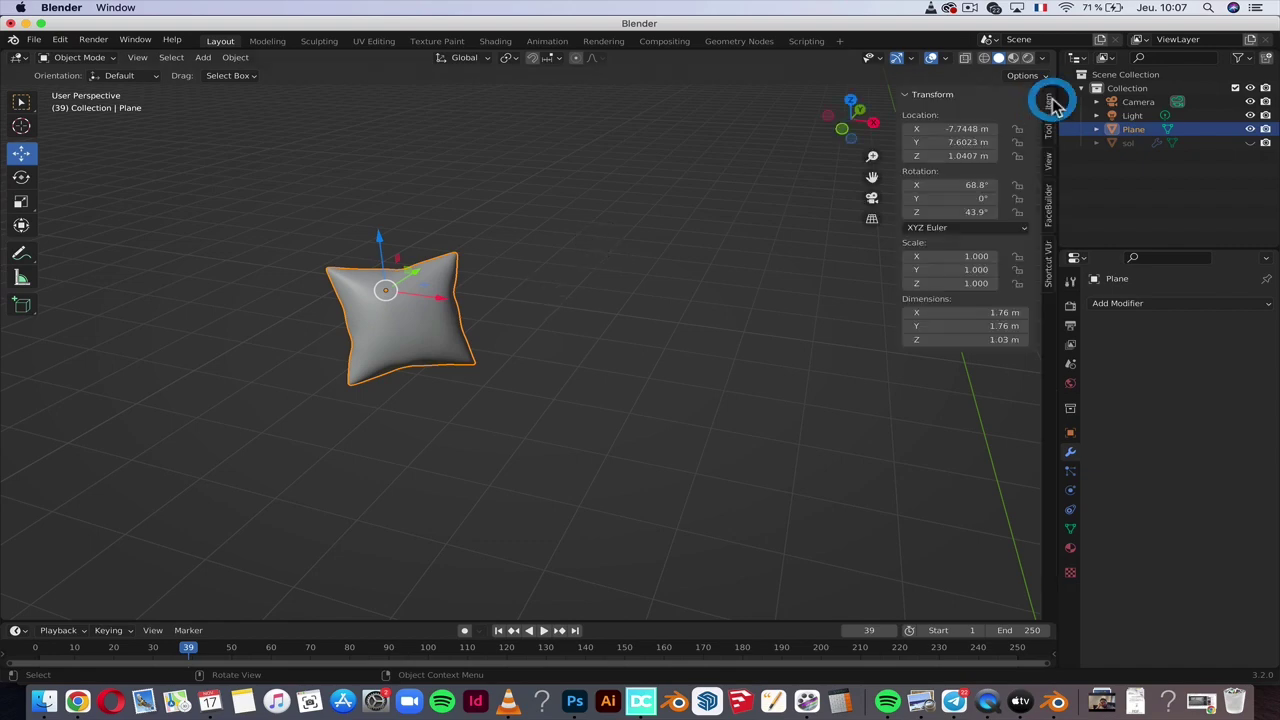
{"action": "left_click", "coordinate": [968, 124]}
{"action": "type", "text": "0"}
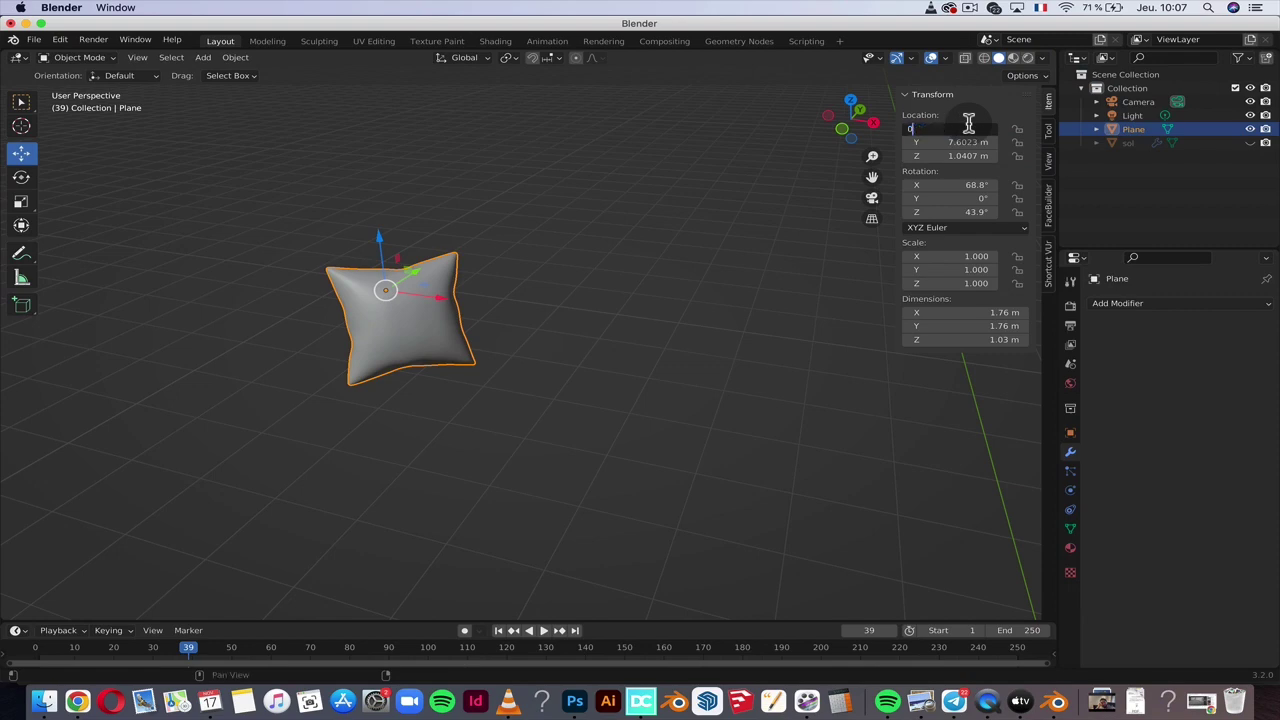
{"action": "key", "text": "Tab"}
{"action": "type", "text": "0"}
{"action": "key", "text": "Tab"}
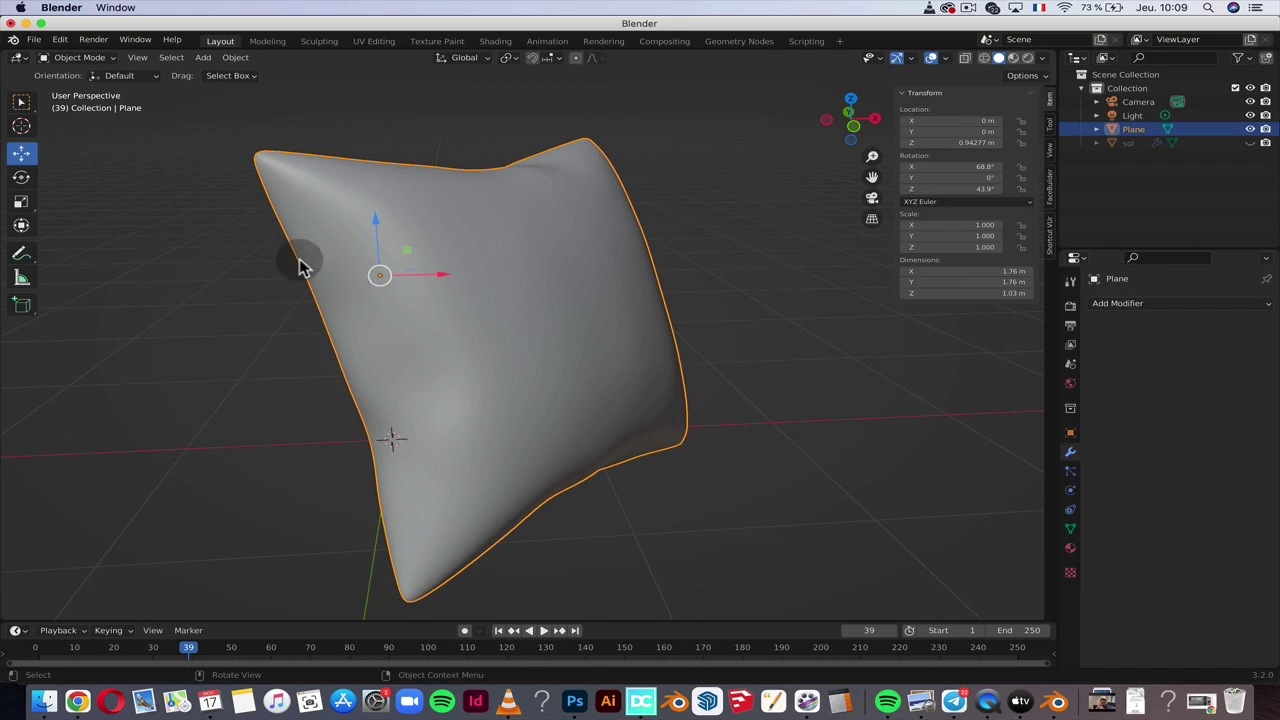
{"action": "key", "text": "Tab"}
{"action": "mouse_move", "coordinate": [297, 249]}
{"action": "middle_mouse_down"}
{"action": "mouse_move", "coordinate": [317, 223]}
{"action": "mouse_move", "coordinate": [293, 235]}
{"action": "middle_mouse_up"}
{"action": "scroll", "coordinate": [317, 223], "scroll_direction": "up", "scroll_amount": 5}
{"action": "scroll", "coordinate": [291, 234], "scroll_direction": "down", "scroll_amount": 5}
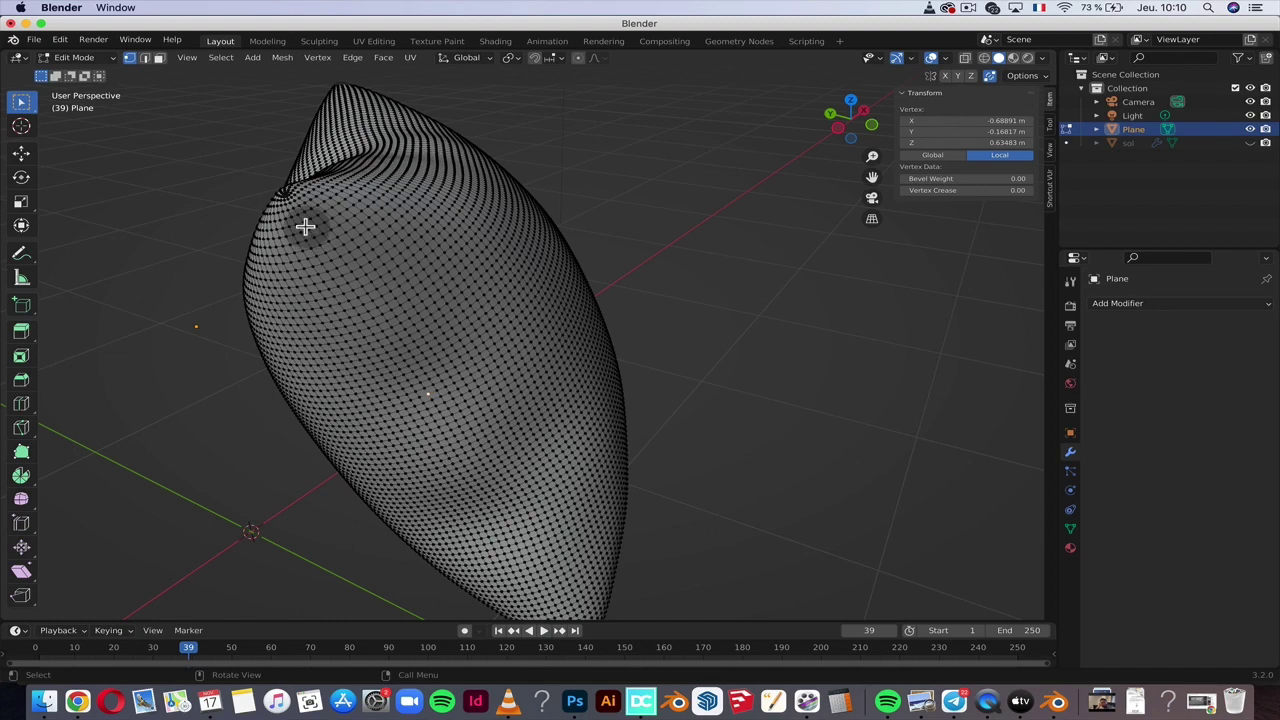
- Pinch the cushion's middle edge loop inward with a -0.0209 m Shrink/Fatten seam
{"action": "left_click_drag", "start_coordinate": [305, 226], "coordinate": [319, 243]}
{"action": "left_click", "coordinate": [320, 250], "text": "alt"}
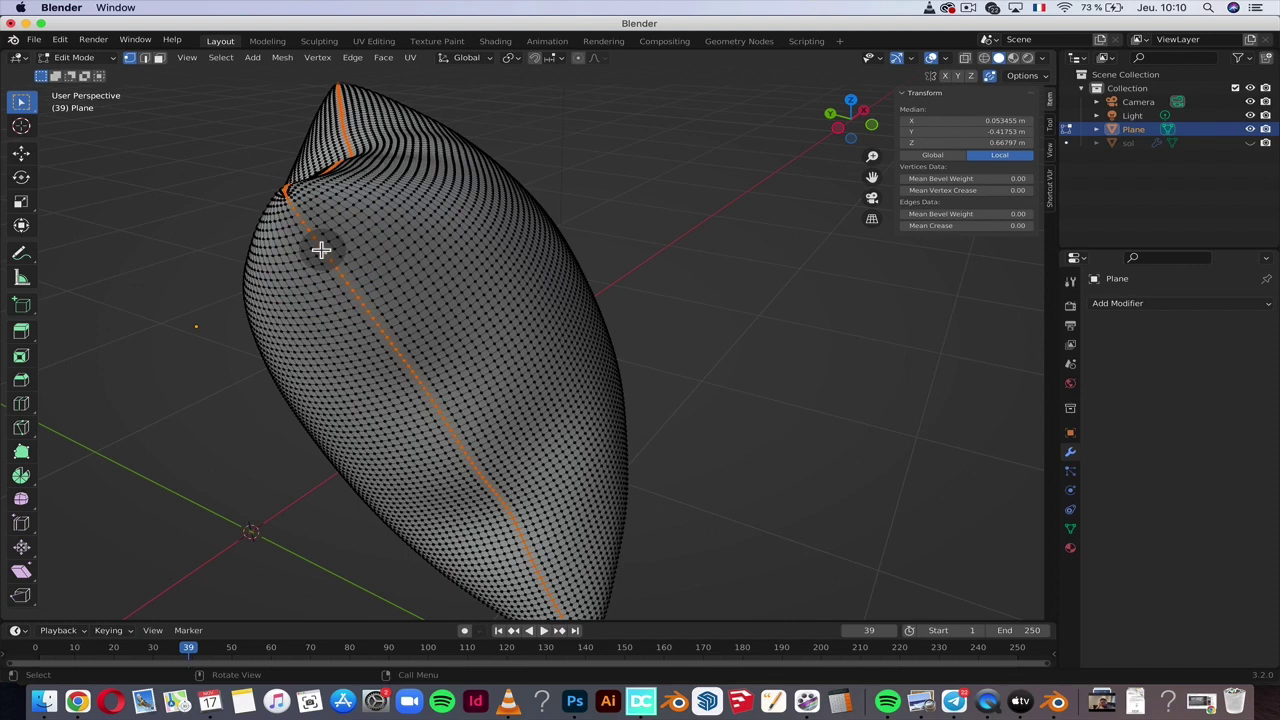
{"action": "key", "text": "alt+s"}
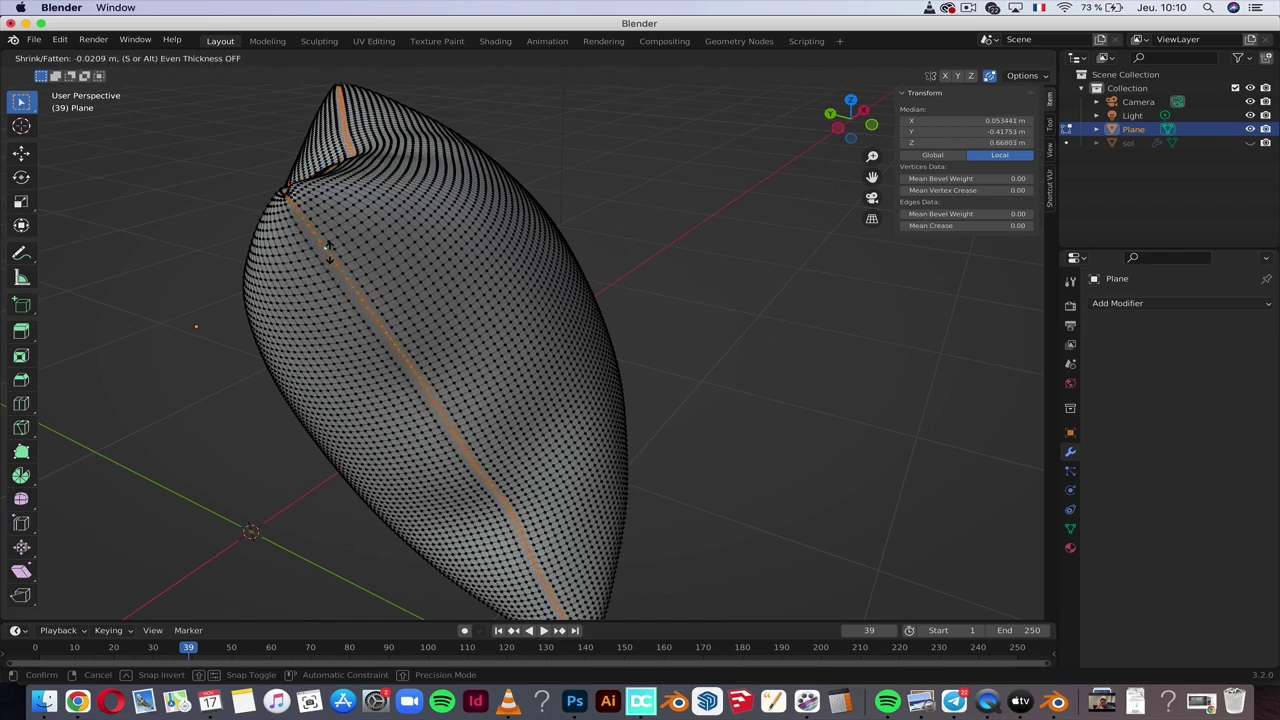
{"action": "left_click", "coordinate": [328, 248]}
- Return the Plane to Object Mode
{"action": "scroll", "coordinate": [330, 251], "scroll_direction": "left", "scroll_amount": 5}
{"action": "scroll", "coordinate": [330, 251], "scroll_direction": "left", "scroll_amount": 5}
{"action": "scroll", "coordinate": [330, 251], "scroll_direction": "left", "scroll_amount": 5}
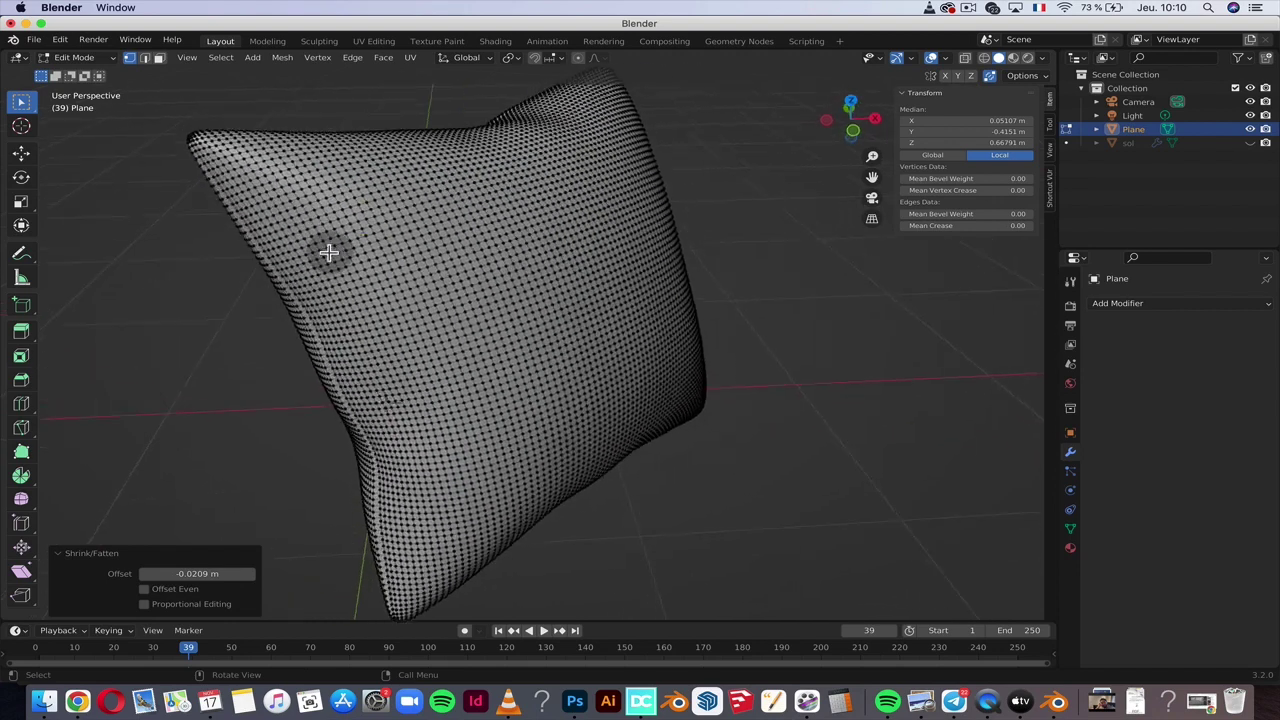
{"action": "key", "text": "Tab"}
{"action": "scroll", "coordinate": [330, 251], "scroll_direction": "left", "scroll_amount": 5}
{"action": "scroll", "coordinate": [330, 251], "scroll_direction": "right", "scroll_amount": 2}
{"action": "scroll", "coordinate": [330, 251], "scroll_direction": "right", "scroll_amount": 5}
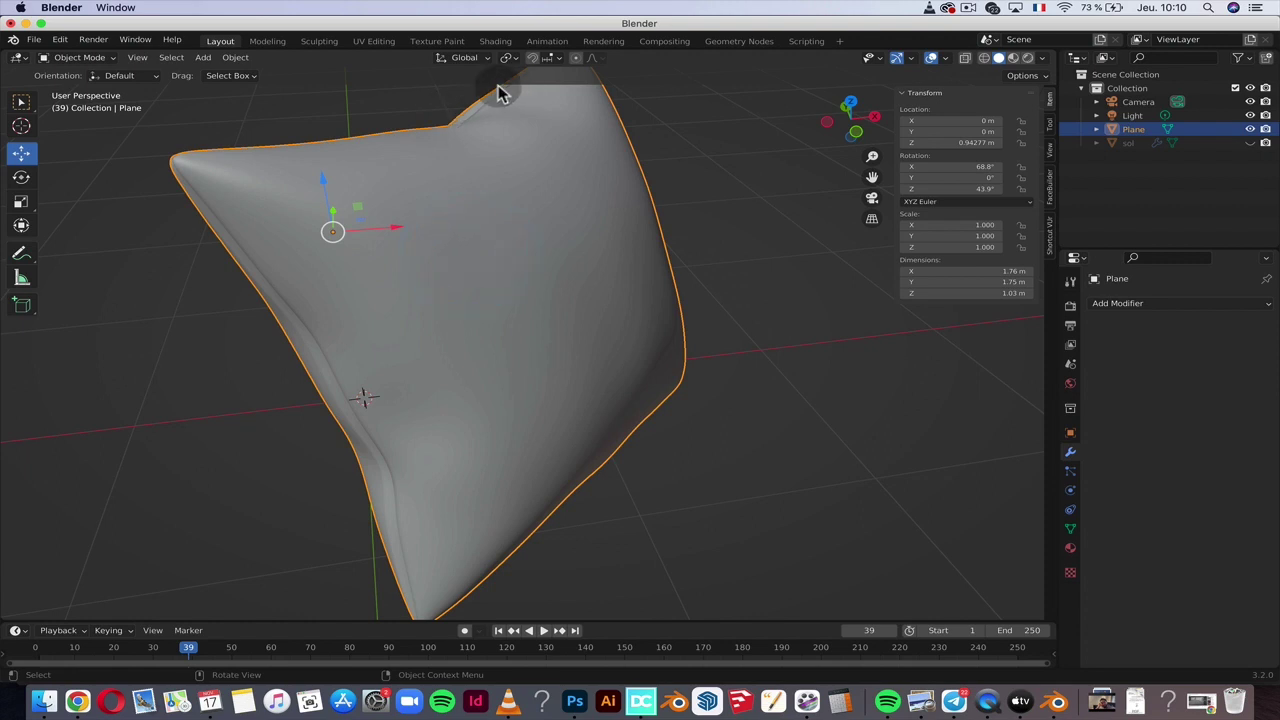
- In the Sculpting workspace, carve a broad diagonal dent across the cushion with a 209 px brush radius
{"action": "left_click", "coordinate": [316, 42]}
{"action": "left_click_drag", "start_coordinate": [514, 266], "coordinate": [631, 349]}
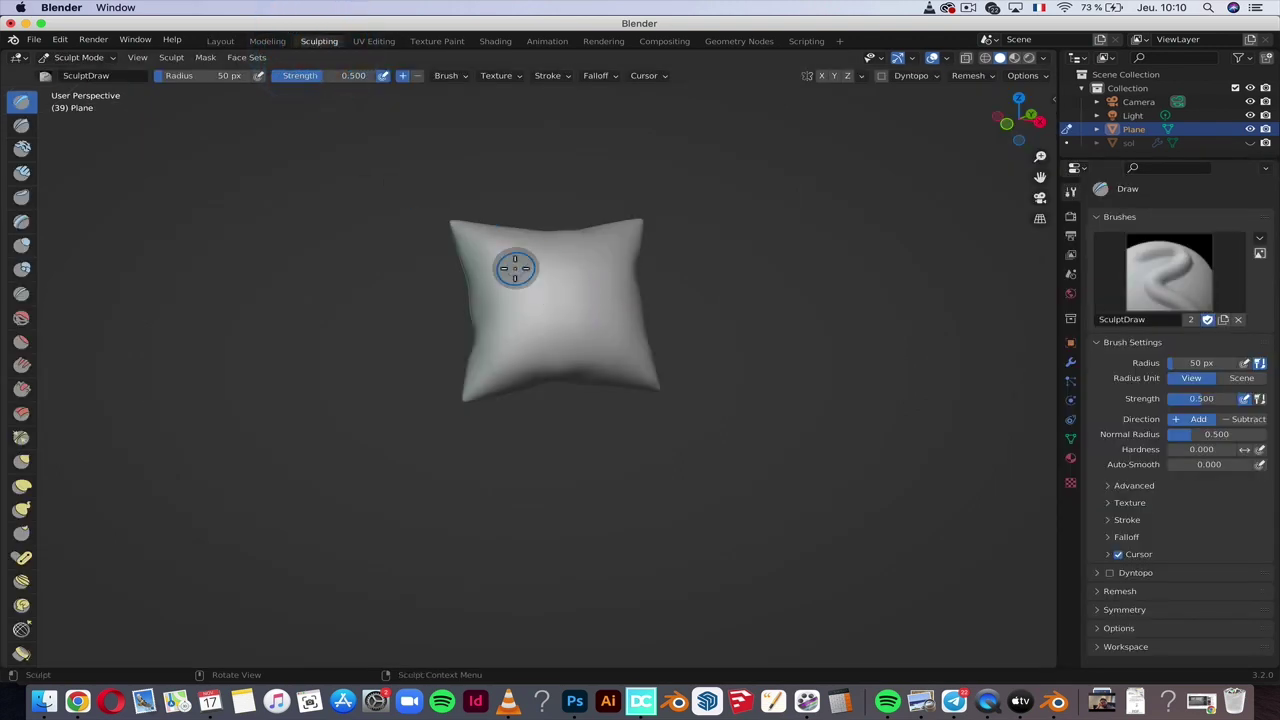
{"action": "left_click", "coordinate": [562, 246]}
{"action": "key", "text": "ctrl+z"}
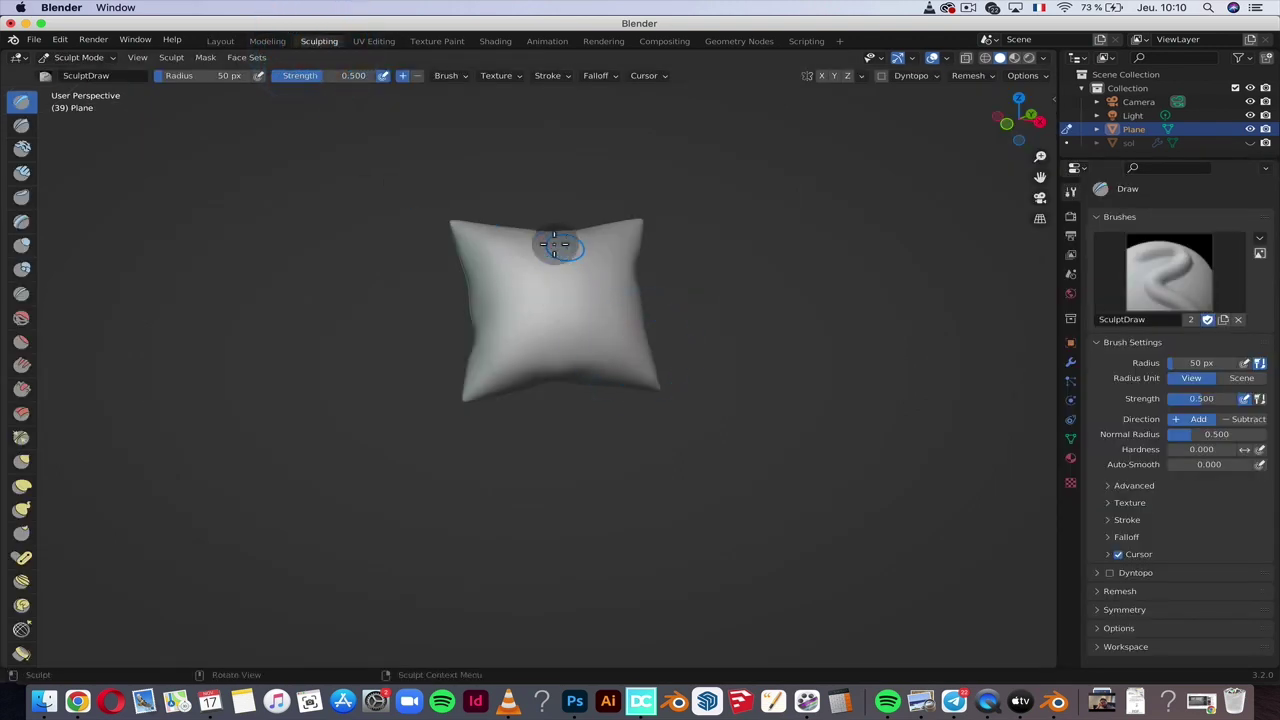
{"action": "left_click_drag", "start_coordinate": [178, 80], "coordinate": [262, 80]}
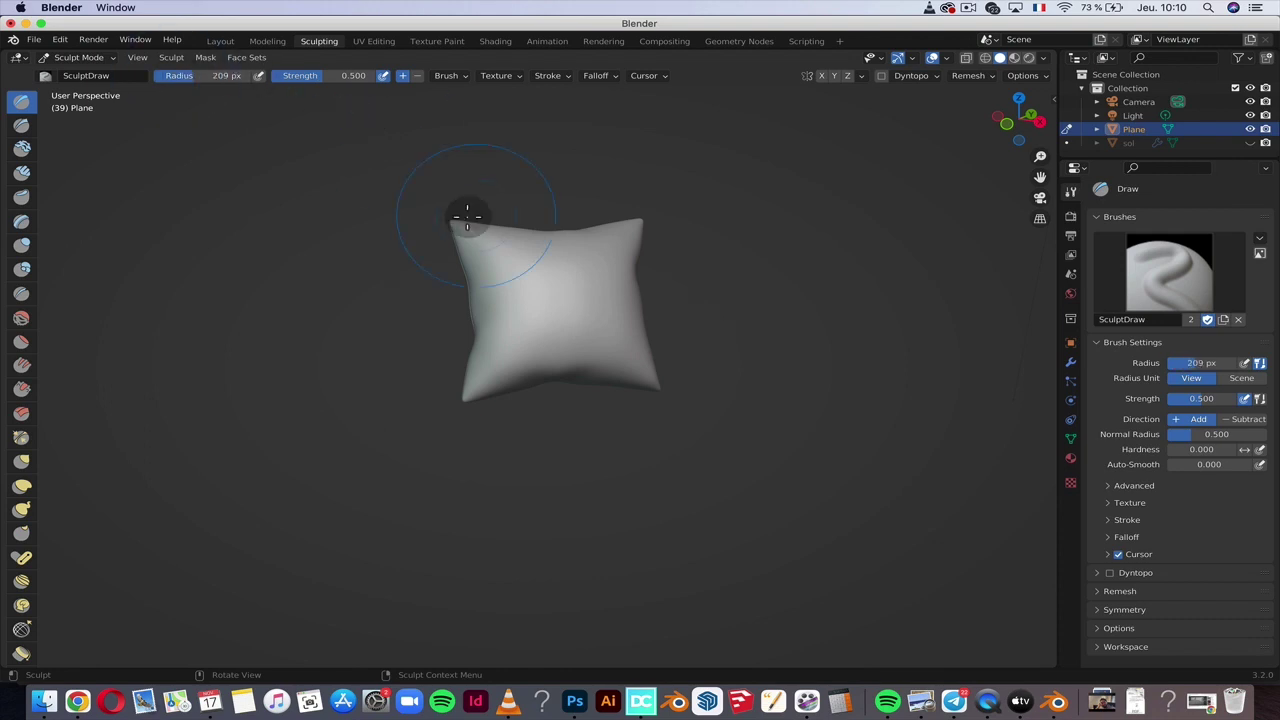
{"action": "left_click_drag", "start_coordinate": [466, 216], "coordinate": [618, 362]}
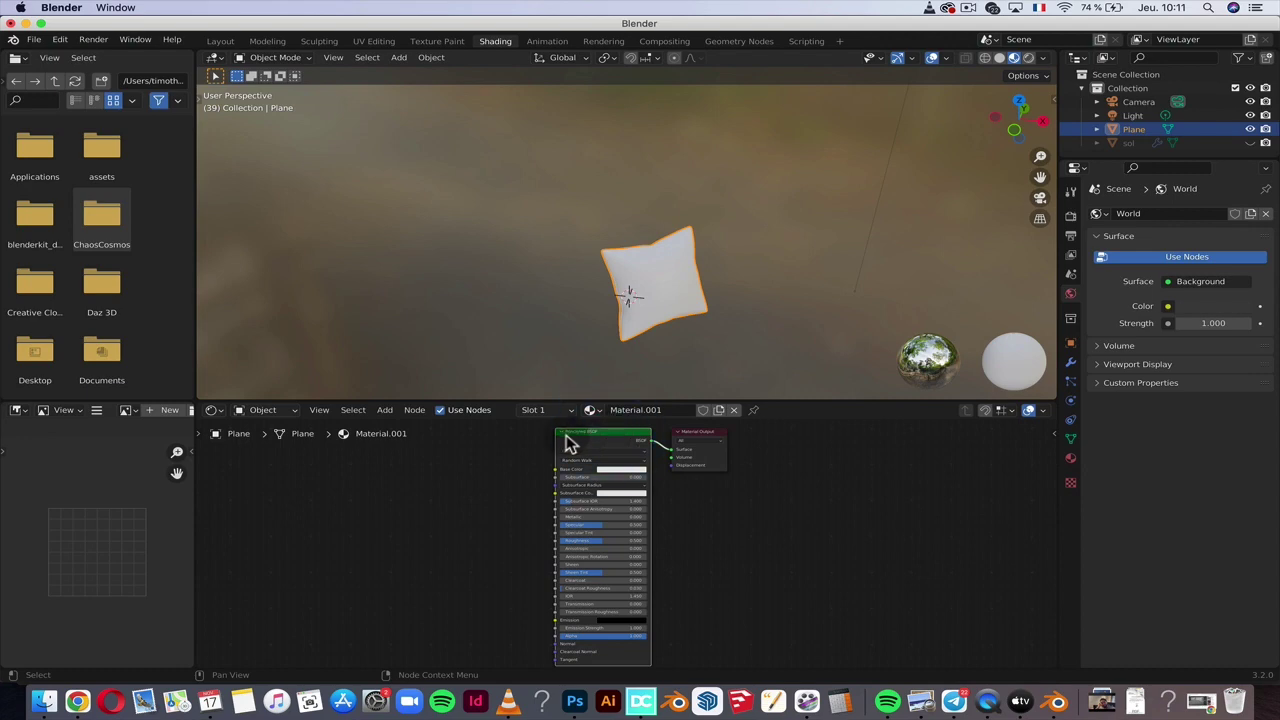
- Load the Desktop/FabricUpholsteryBrightAnglePattern001 maps AO through NRM into the Principled BSDF with Ctrl+Shift+T
{"action": "key", "text": "ctrl+shift+t"}
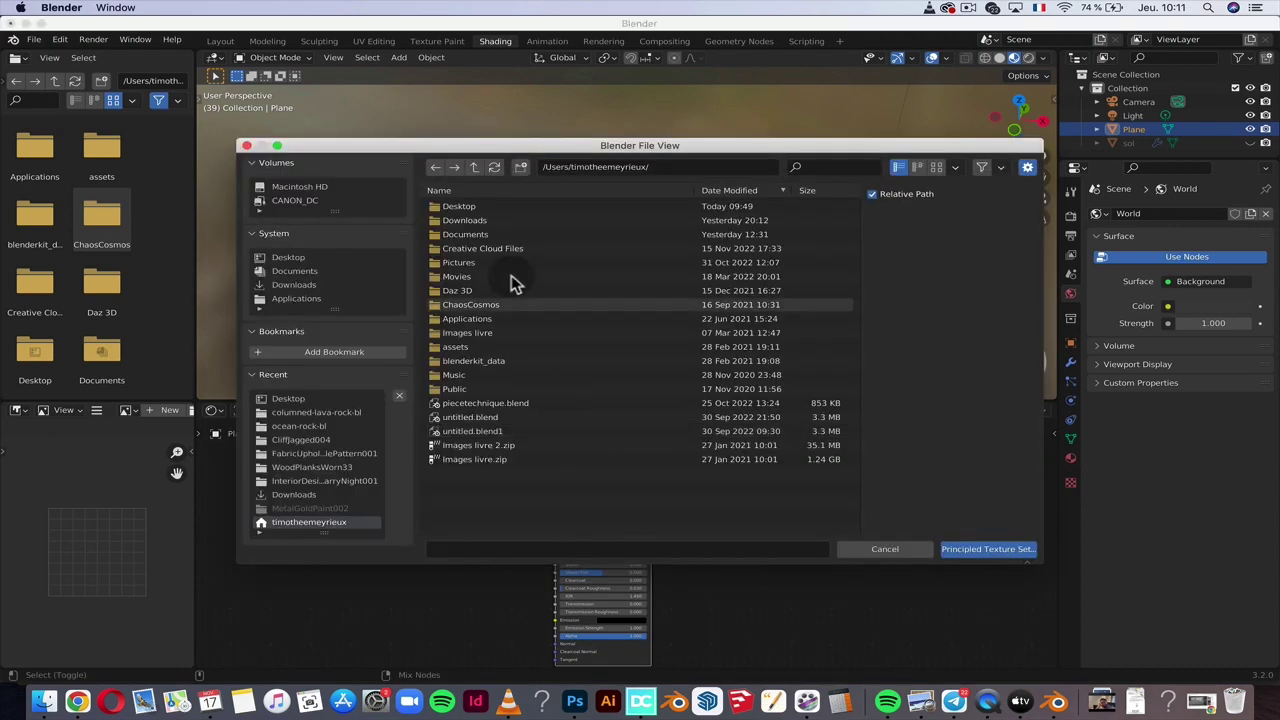
{"action": "left_click", "coordinate": [314, 257]}
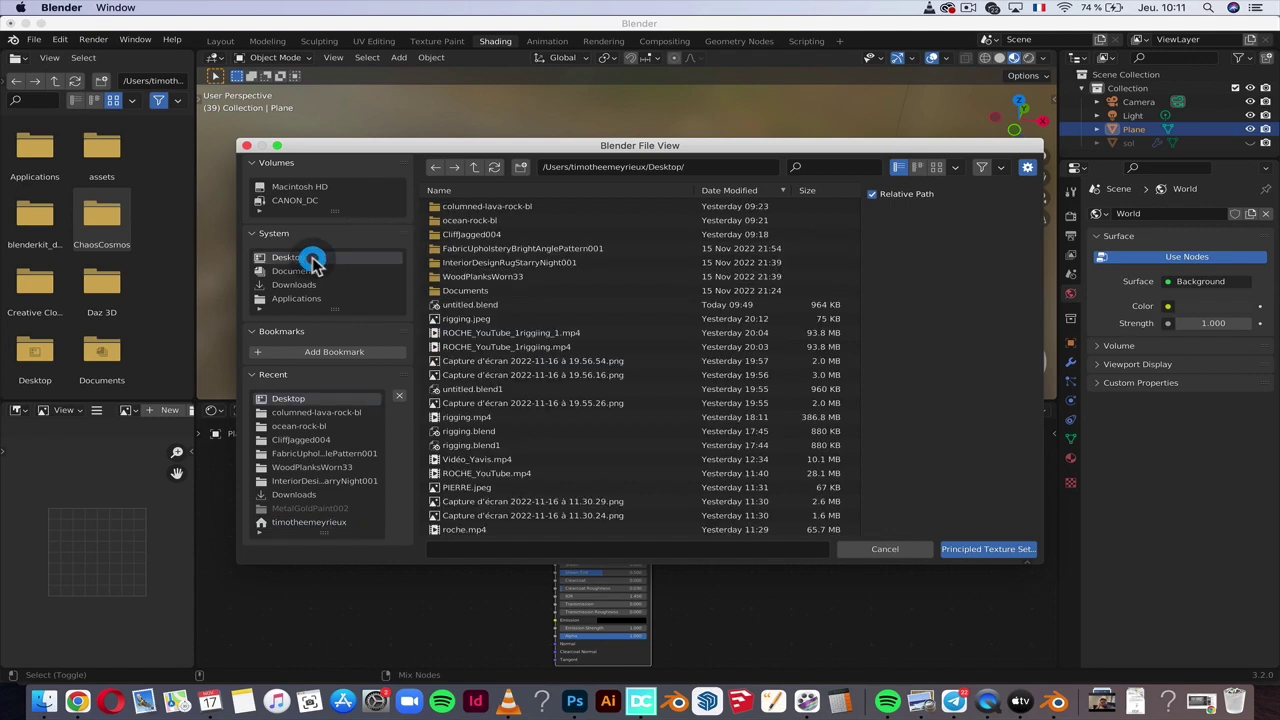
{"action": "double_click", "coordinate": [495, 249]}
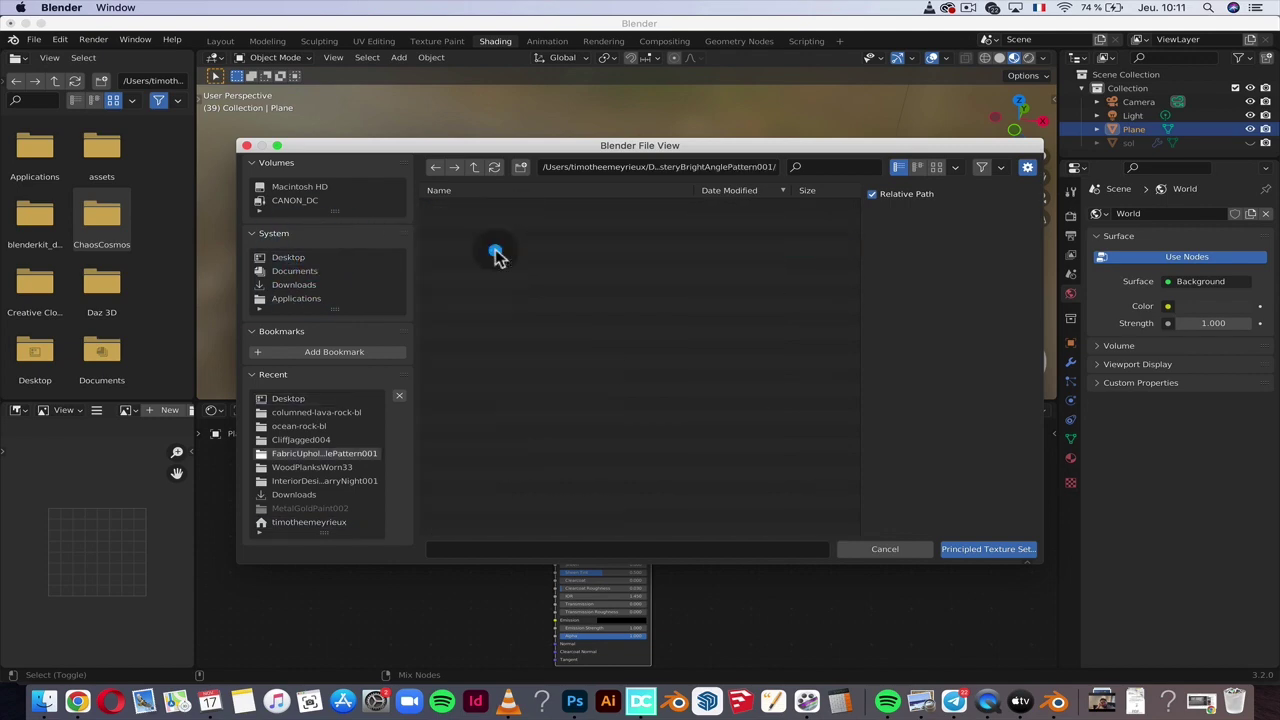
{"action": "left_click", "coordinate": [491, 207]}
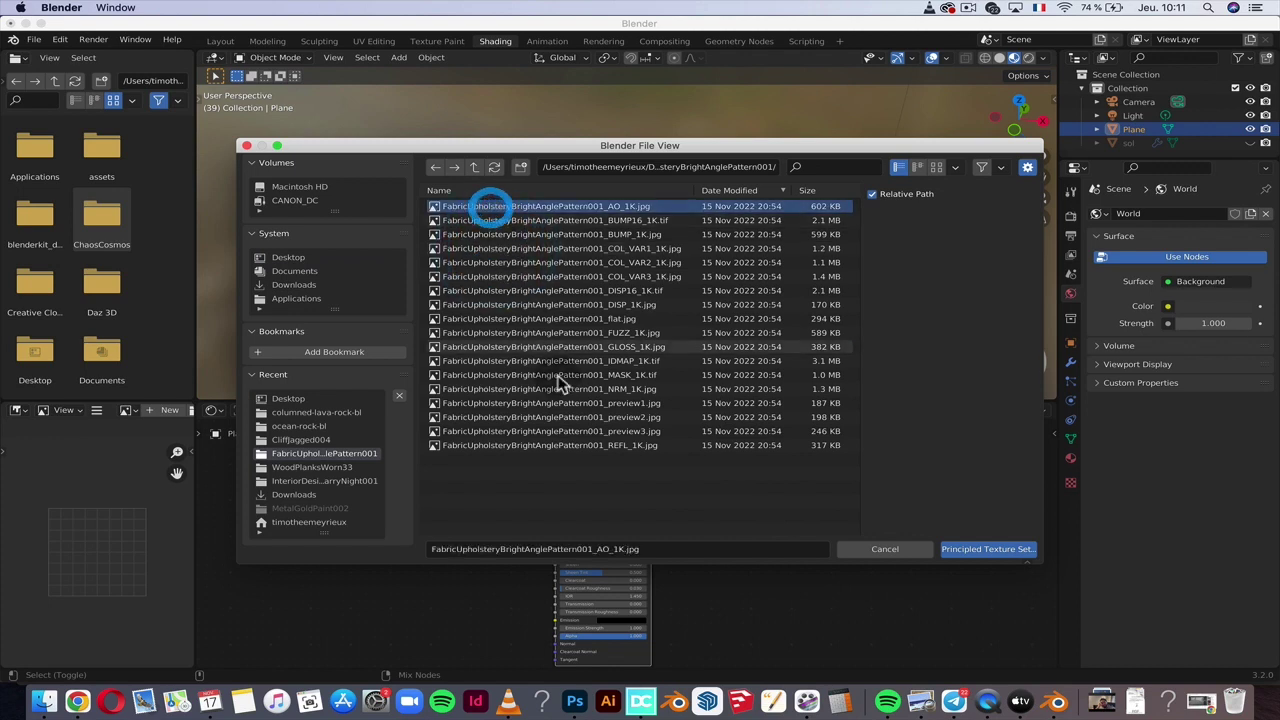
{"action": "left_click", "coordinate": [555, 389], "text": "shift"}
{"action": "left_click", "coordinate": [1020, 563]}
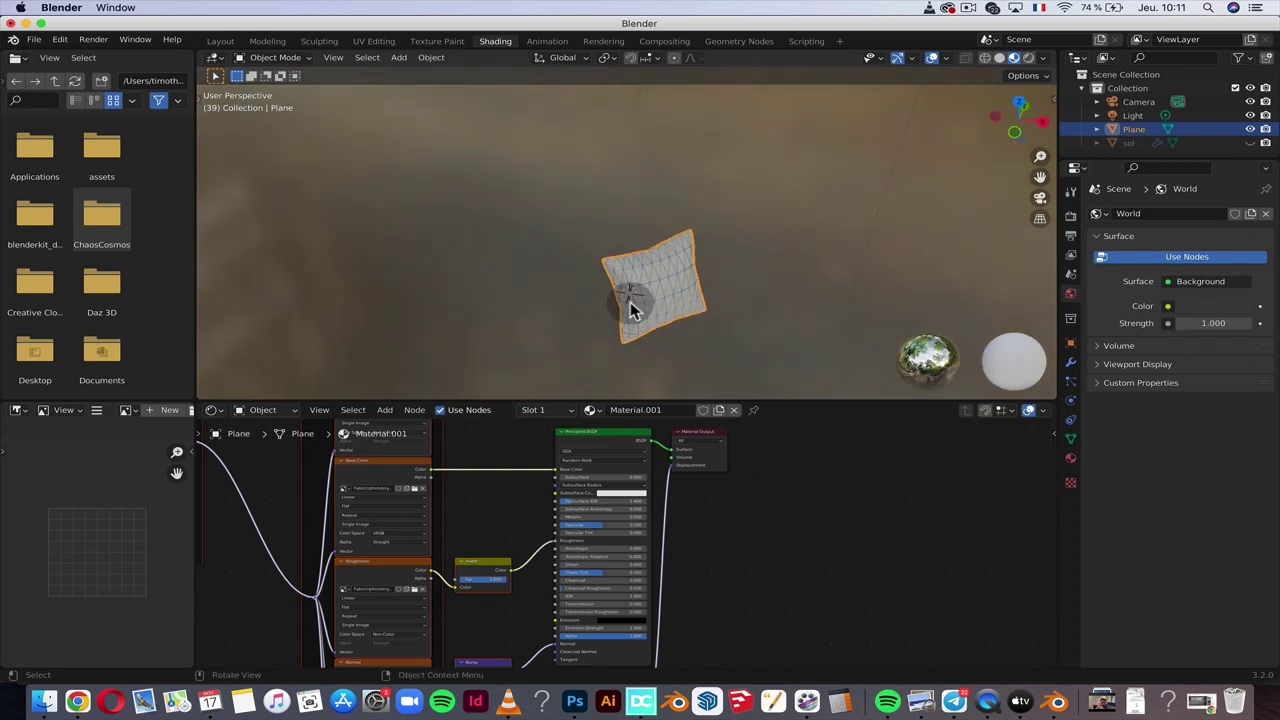
{"action": "scroll", "coordinate": [630, 308], "scroll_direction": "right", "scroll_amount": 5}
{"action": "scroll", "coordinate": [630, 308], "scroll_direction": "right", "scroll_amount": 5}
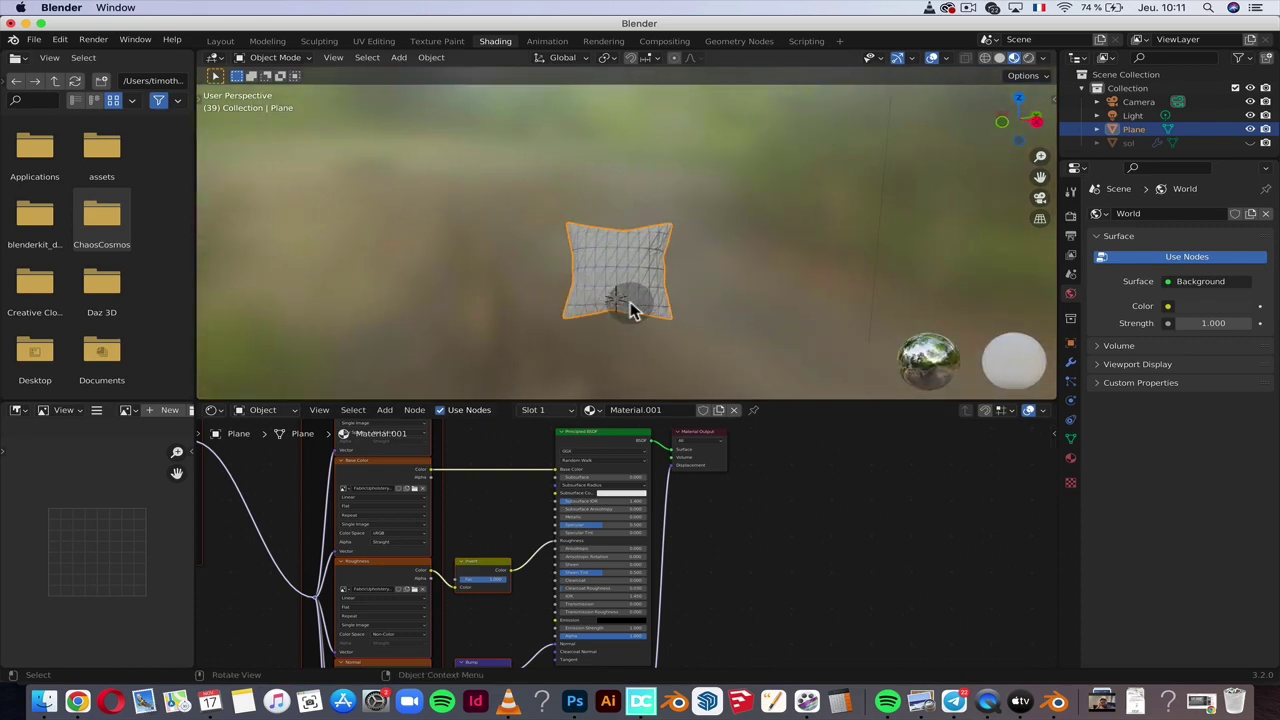
{"action": "scroll", "coordinate": [630, 308], "scroll_direction": "up", "scroll_amount": 5, "text": "ctrl"}
{"action": "scroll", "coordinate": [630, 308], "scroll_direction": "right", "scroll_amount": 3}
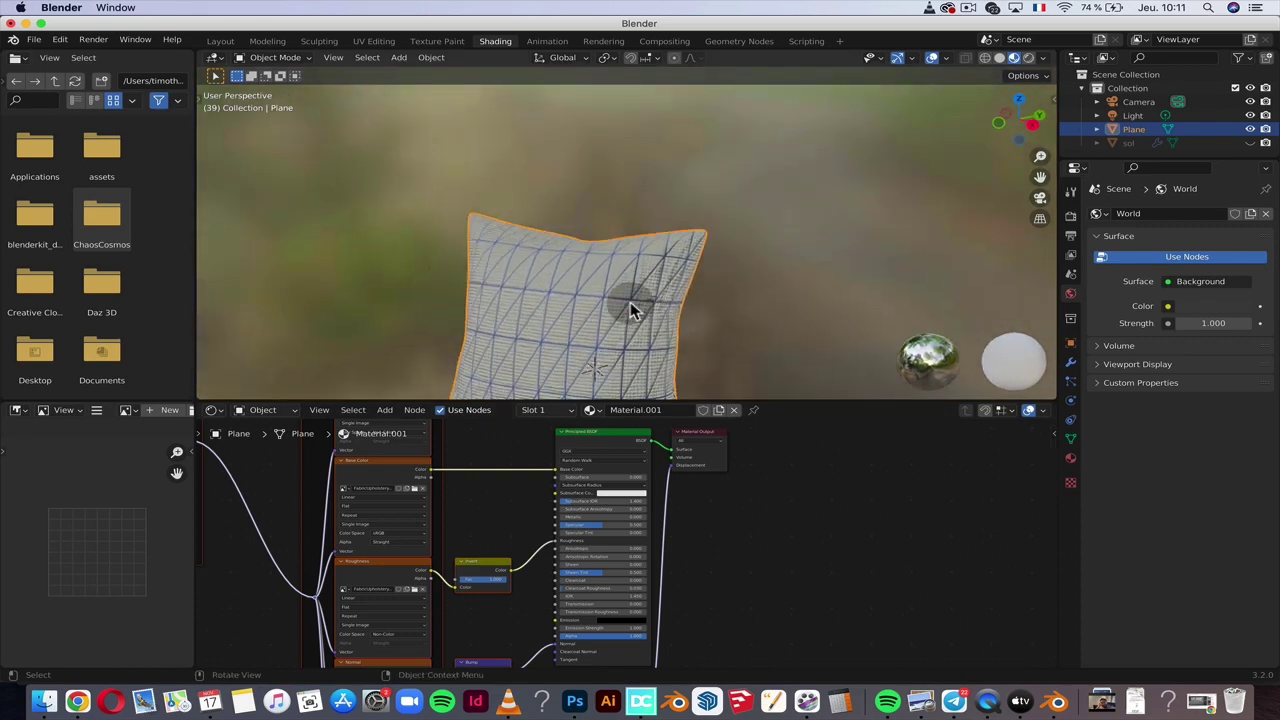
{"action": "scroll", "coordinate": [630, 308], "scroll_direction": "right", "scroll_amount": 3}
{"action": "scroll", "coordinate": [630, 308], "scroll_direction": "right", "scroll_amount": 3}
{"action": "scroll", "coordinate": [630, 308], "scroll_direction": "right", "scroll_amount": 2}
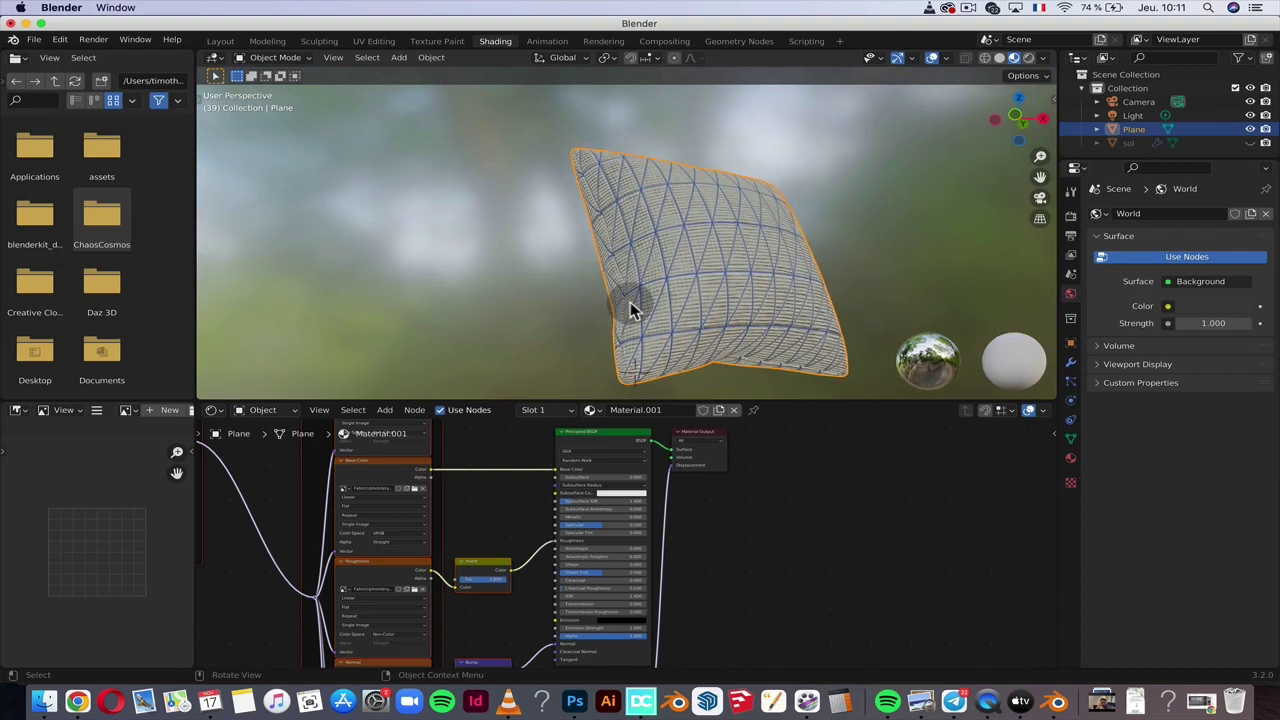